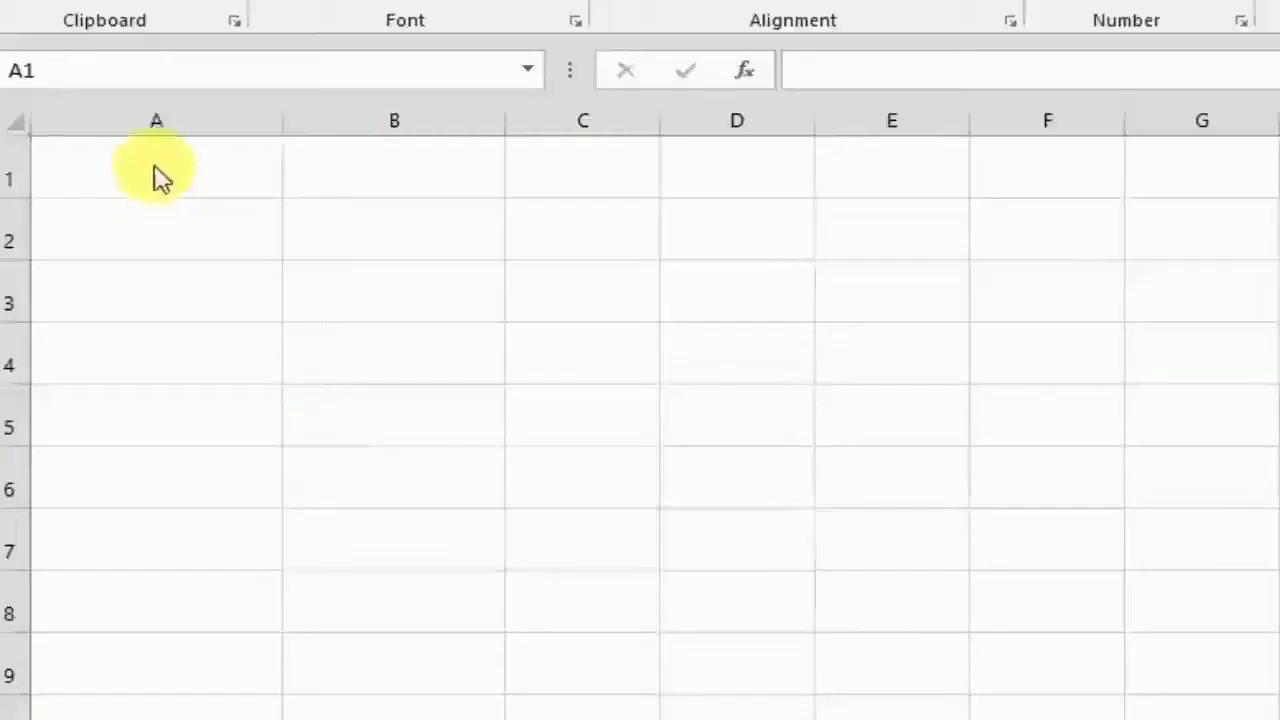
Enter the headers ID/PIN, Name and Amount in A1:C1
left_click(160, 178)
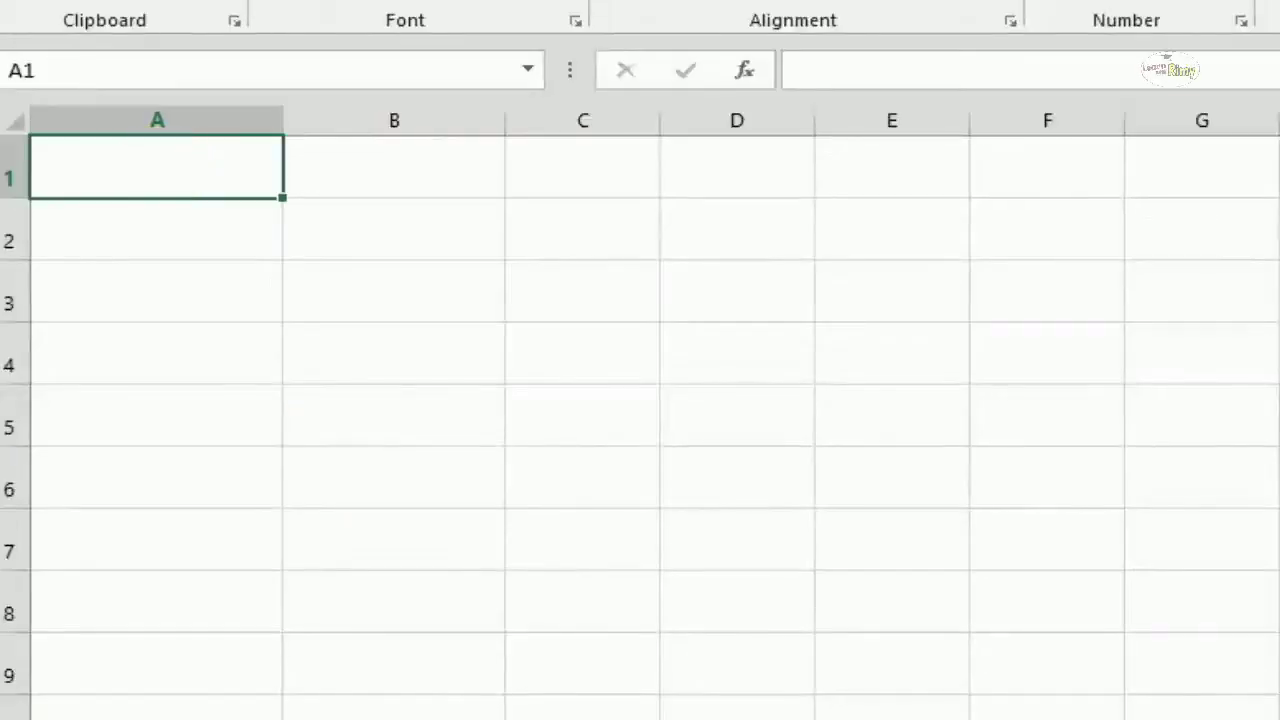
type("ID/PIN")
key("Tab")
type("N")
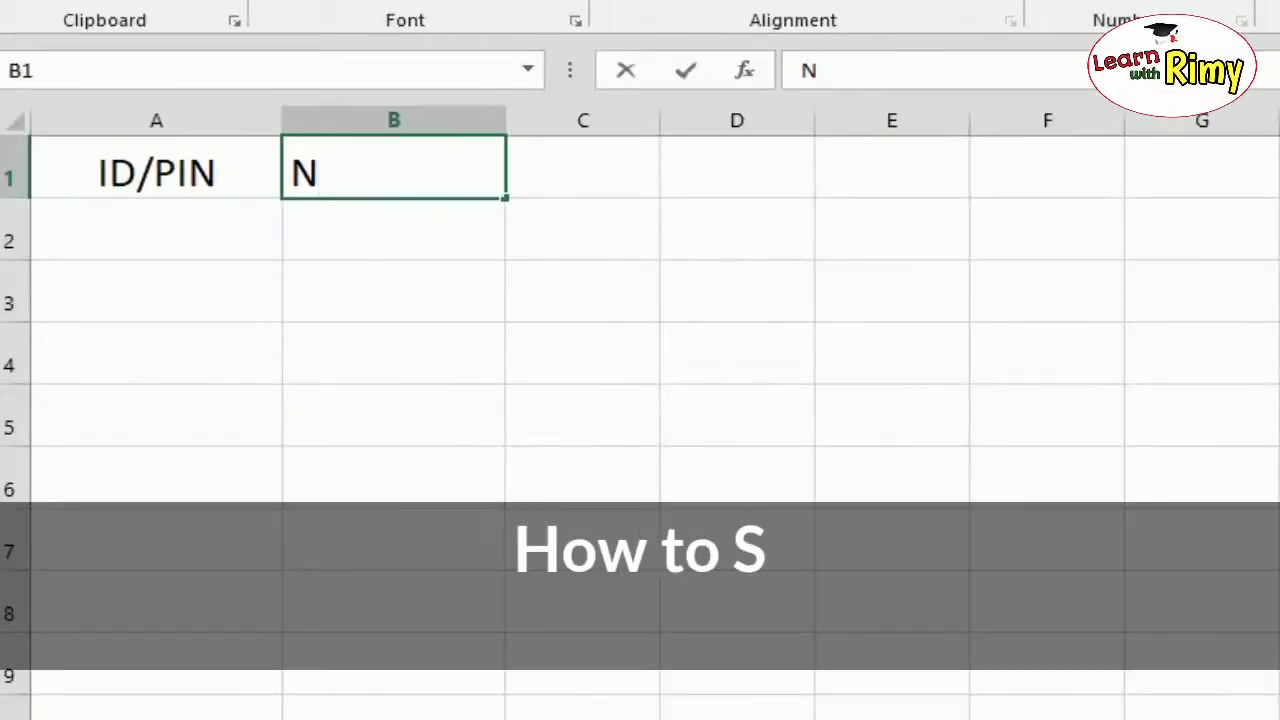
type("ame")
key("Tab")
type("Amount")
key("Return")
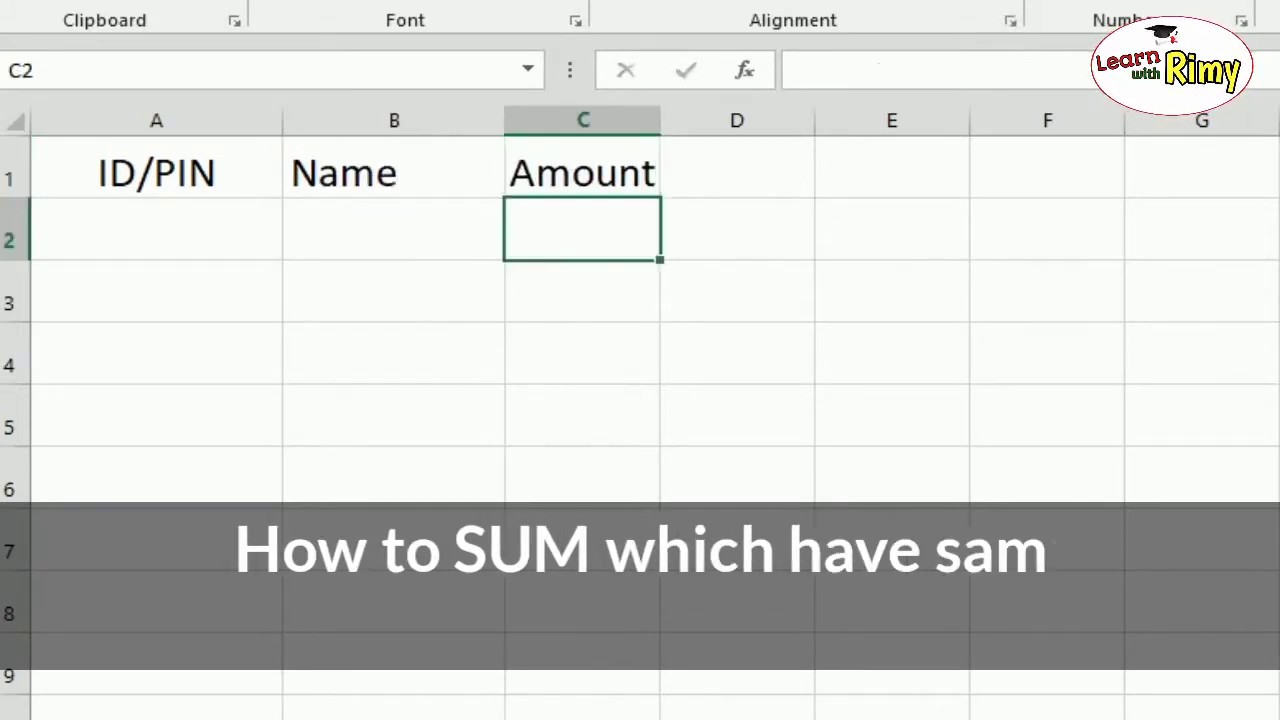
key("Home")
Enter IDs 4501 and 4545 with their names in rows 2 and 3
type("4501")
key("Return")
left_click(393, 229)
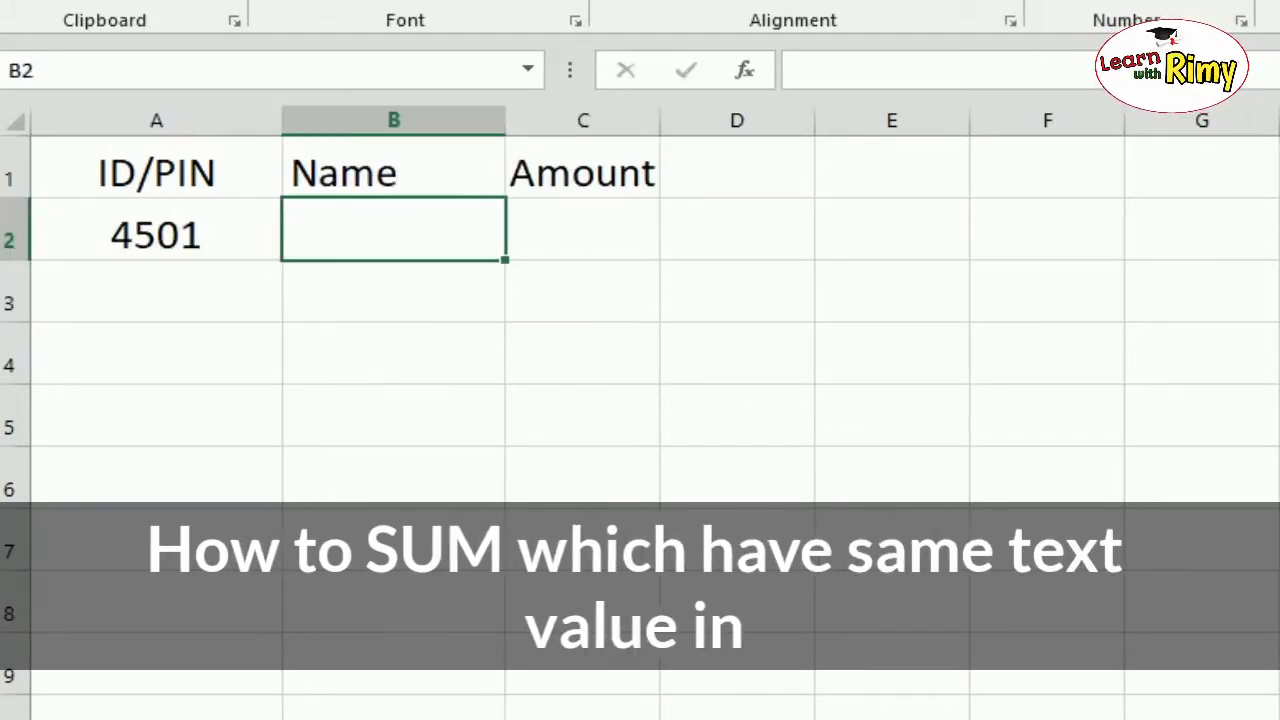
type("Raihan")
left_click(156, 291)
type("4545")
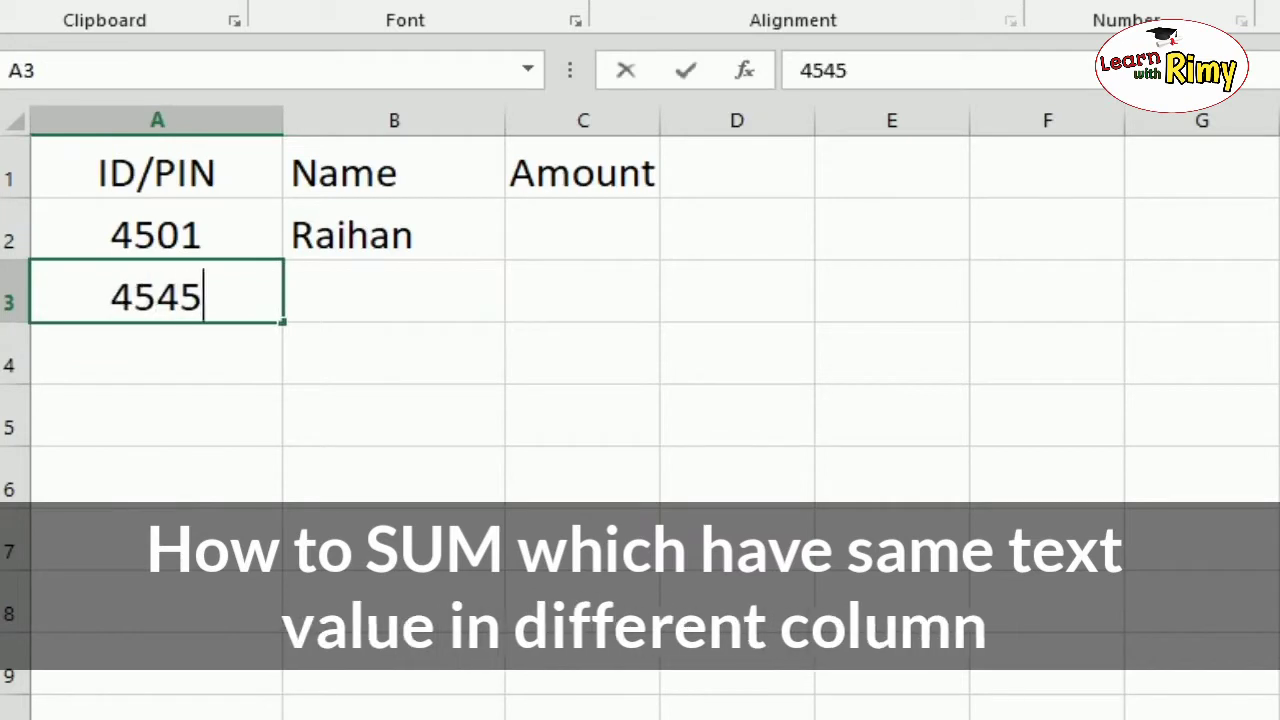
key("Tab")
type("Lu")
key("Return")
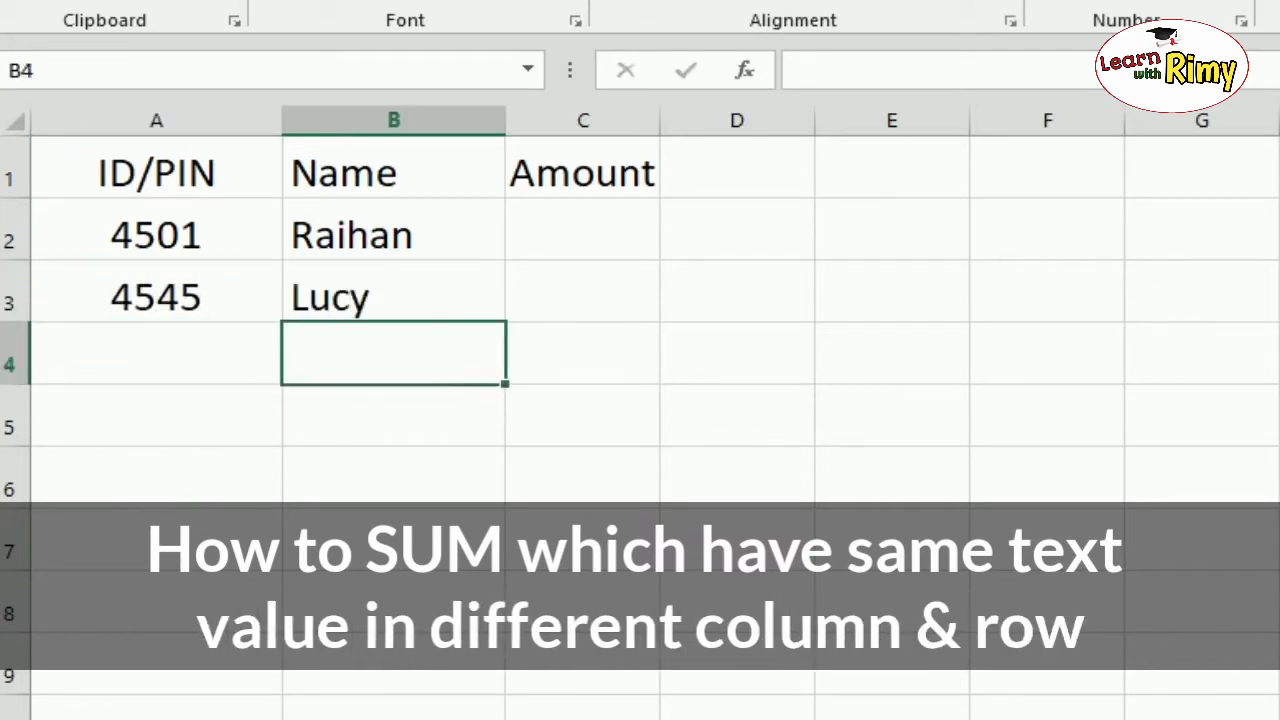
Enter IDs 4502, 4501, 4545 and 4501 with their names in rows 4 to 7
left_click(156, 353)
type("02")
key("Tab")
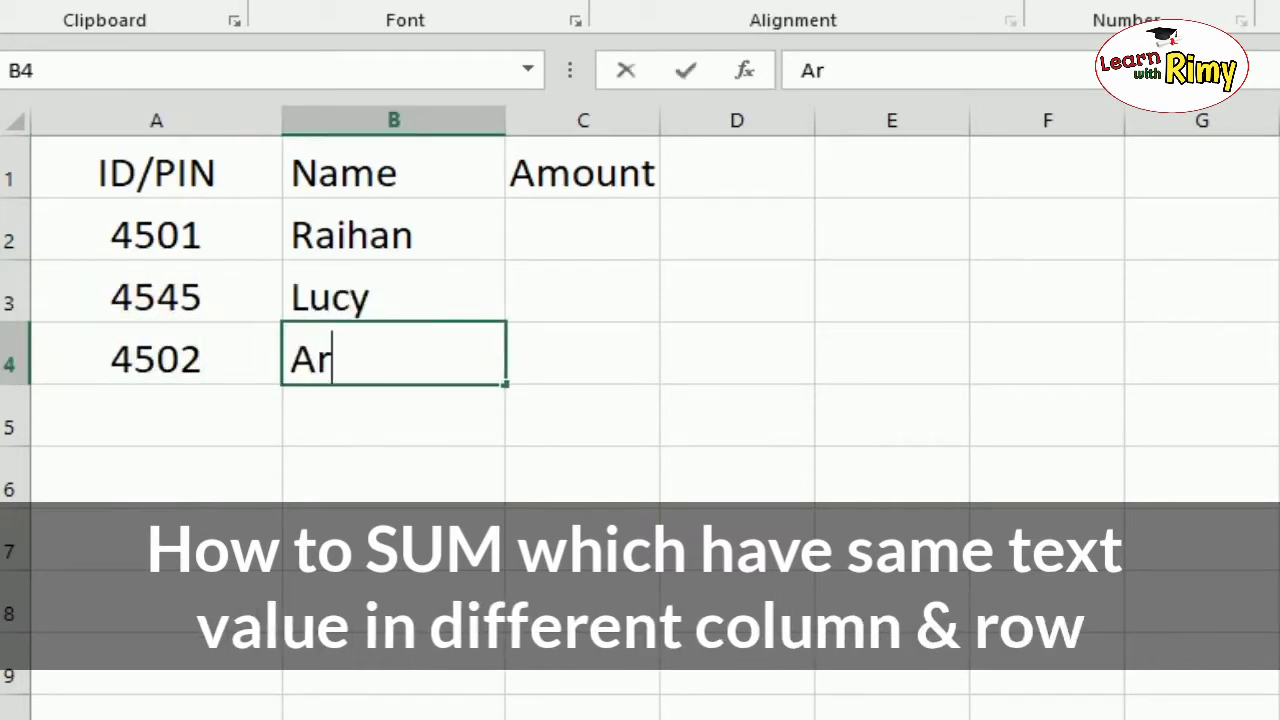
key("Return")
type("4501")
key("Tab")
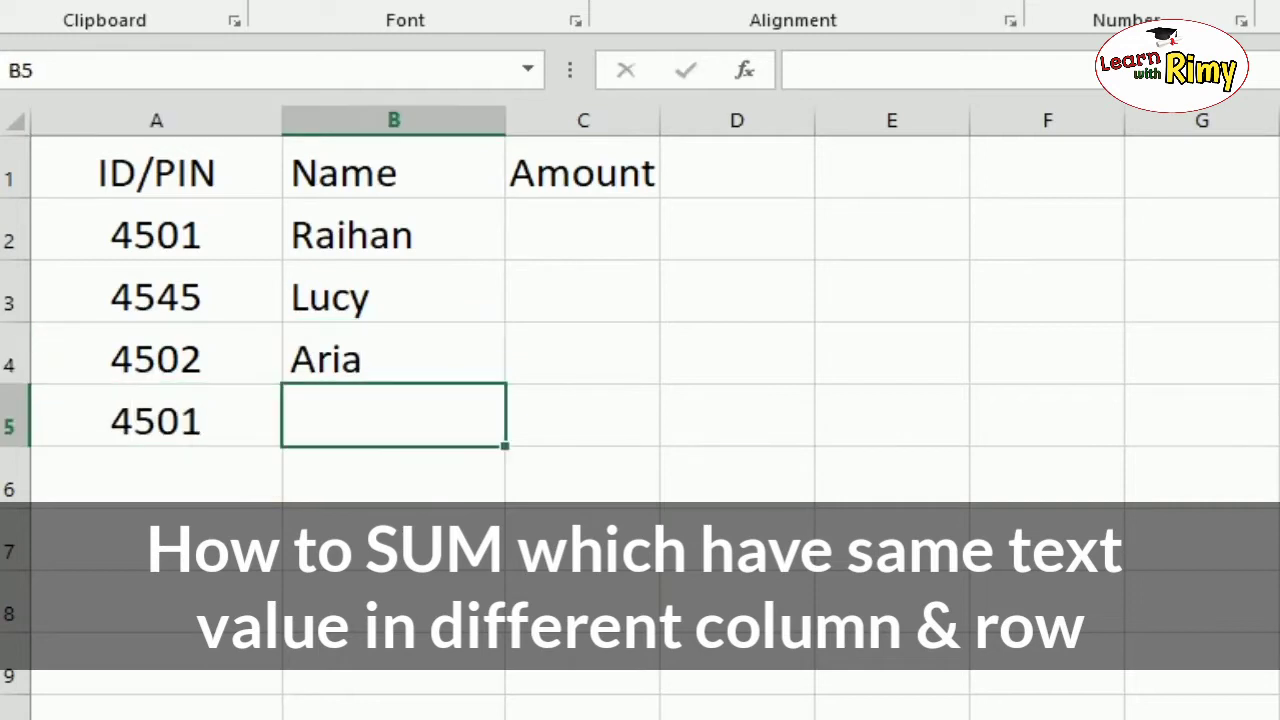
type("Raihan")
key("Return")
type("545")
key("Tab")
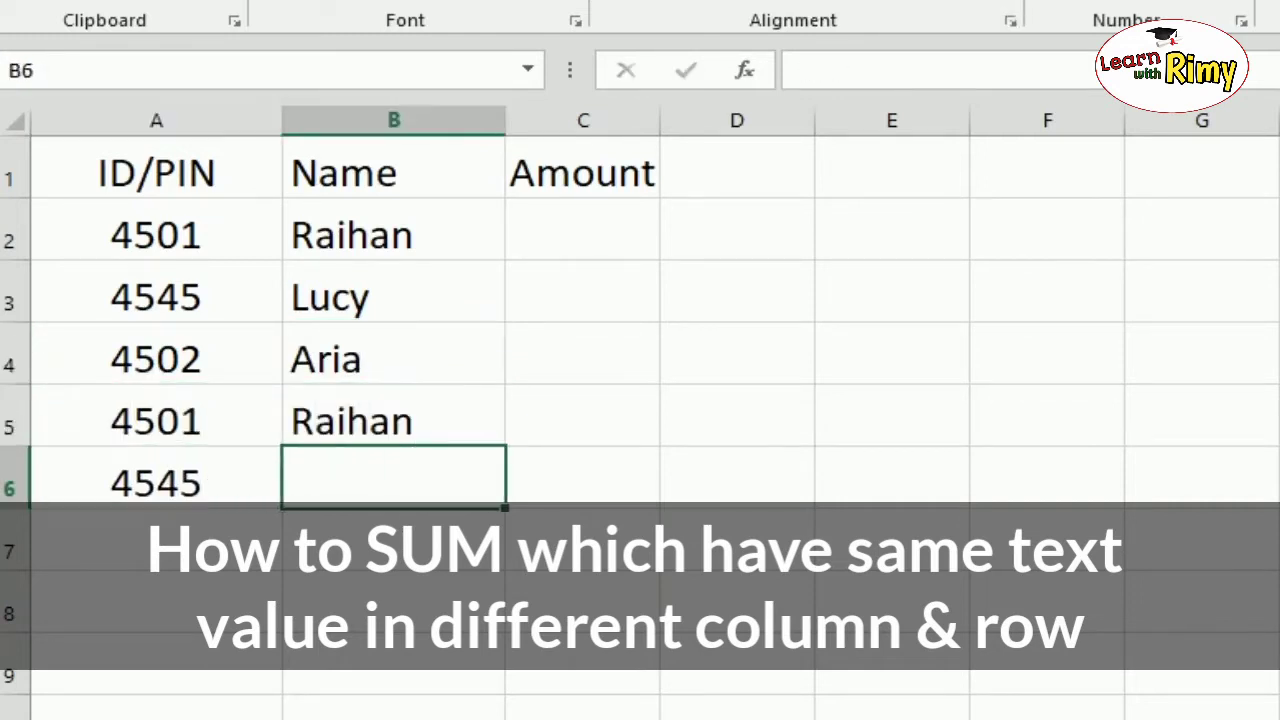
type("L")
key("Return")
key("Tab")
type("R")
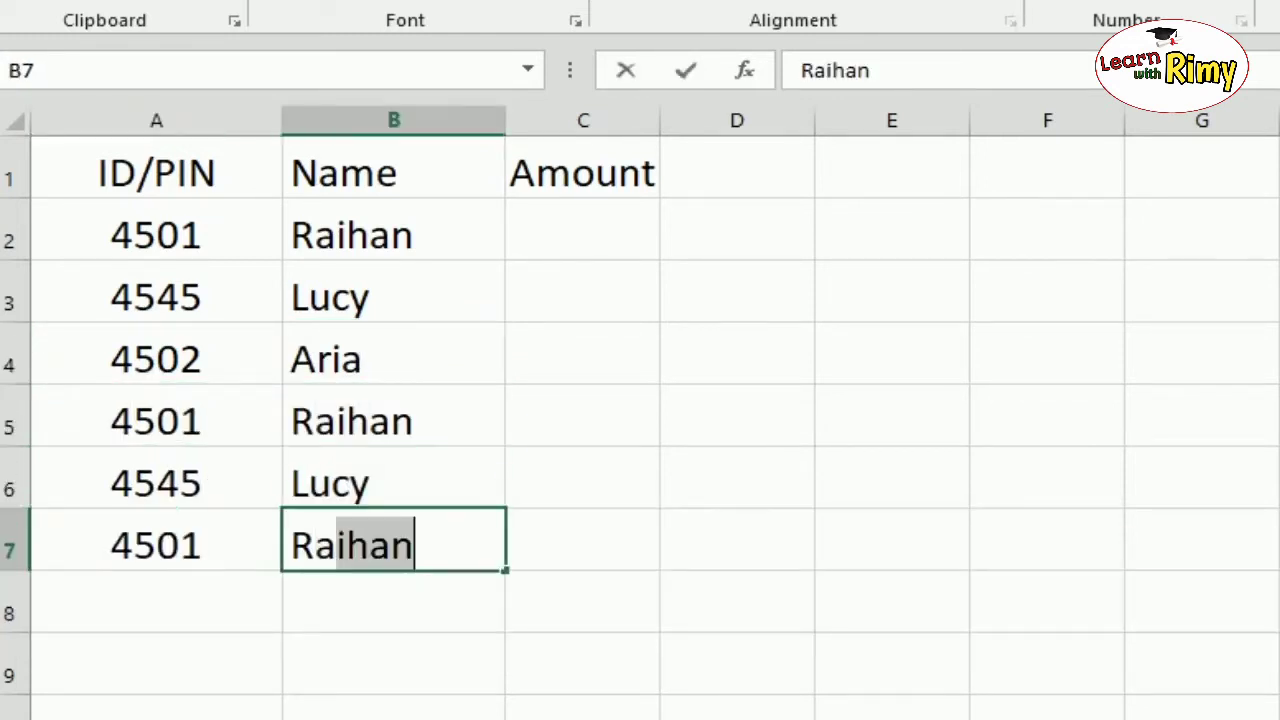
key("Down")
Enter the amounts 50, 51, 60, 50, 20 and 10 down the Amount column
left_click(582, 229)
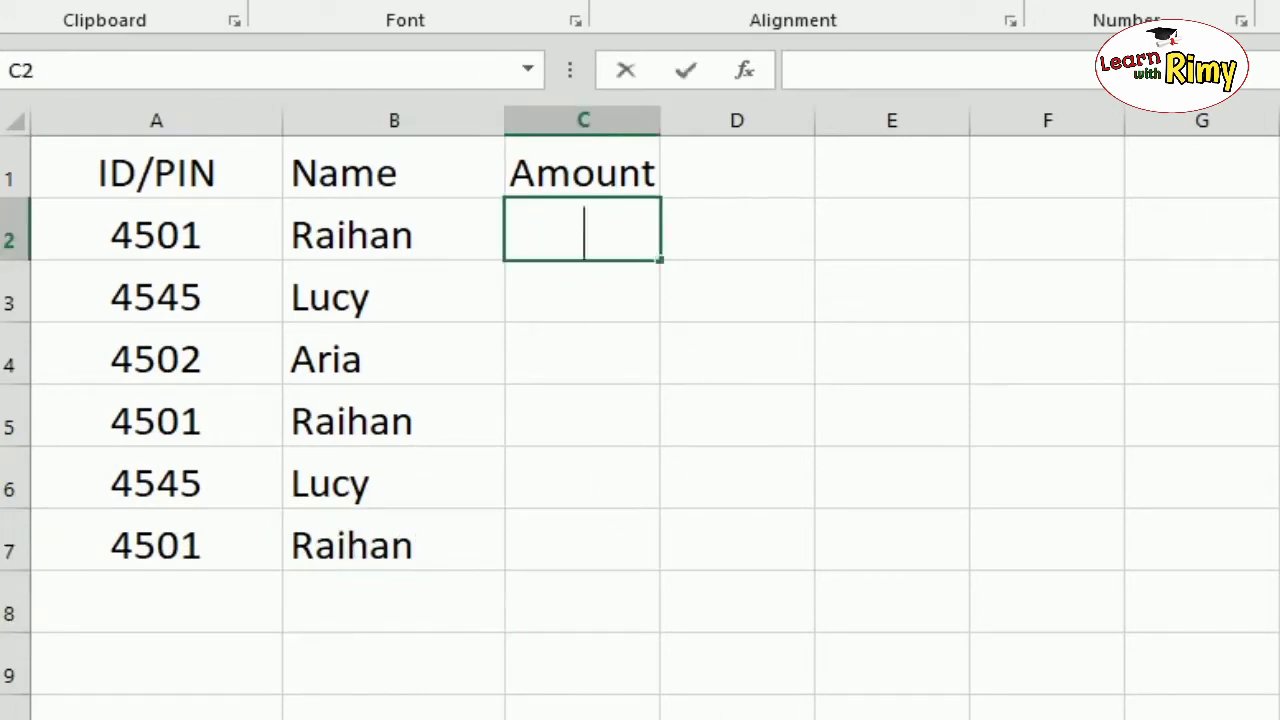
type("50")
key("Return")
type("51")
key("Return")
type("60")
key("Return")
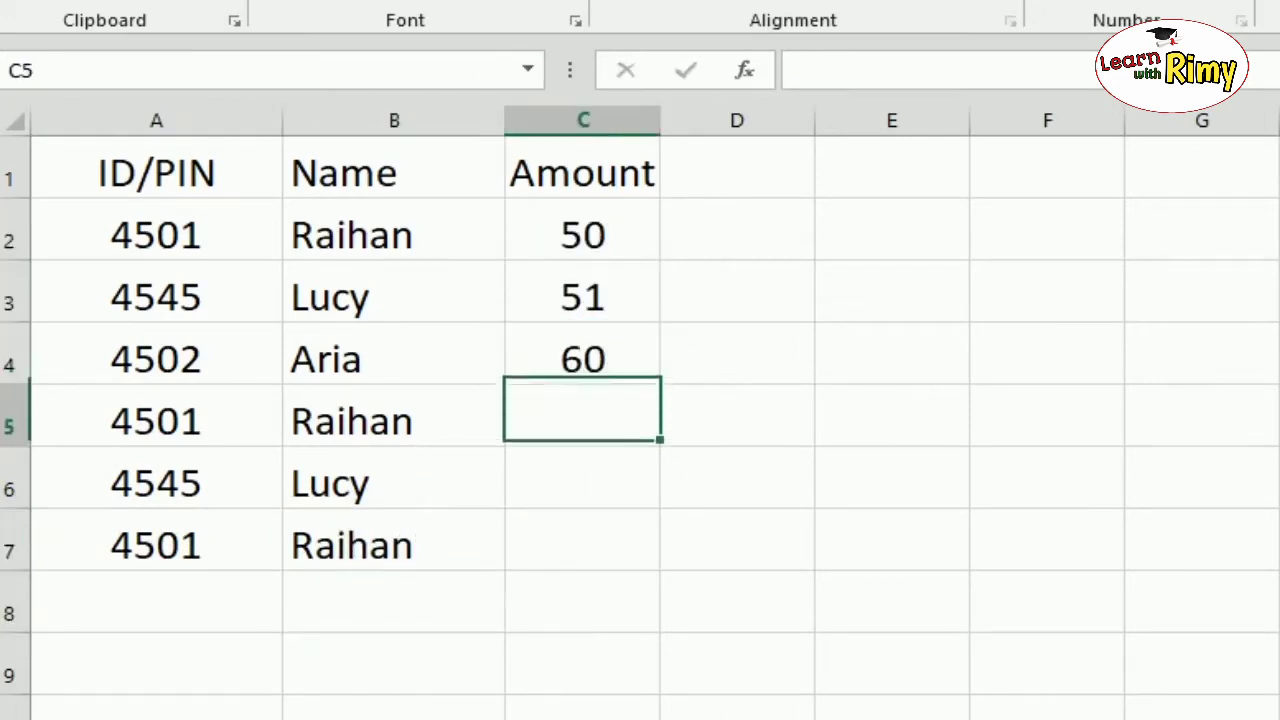
type("50")
key("Return")
type("20")
key("Return")
type("10")
key("Return")
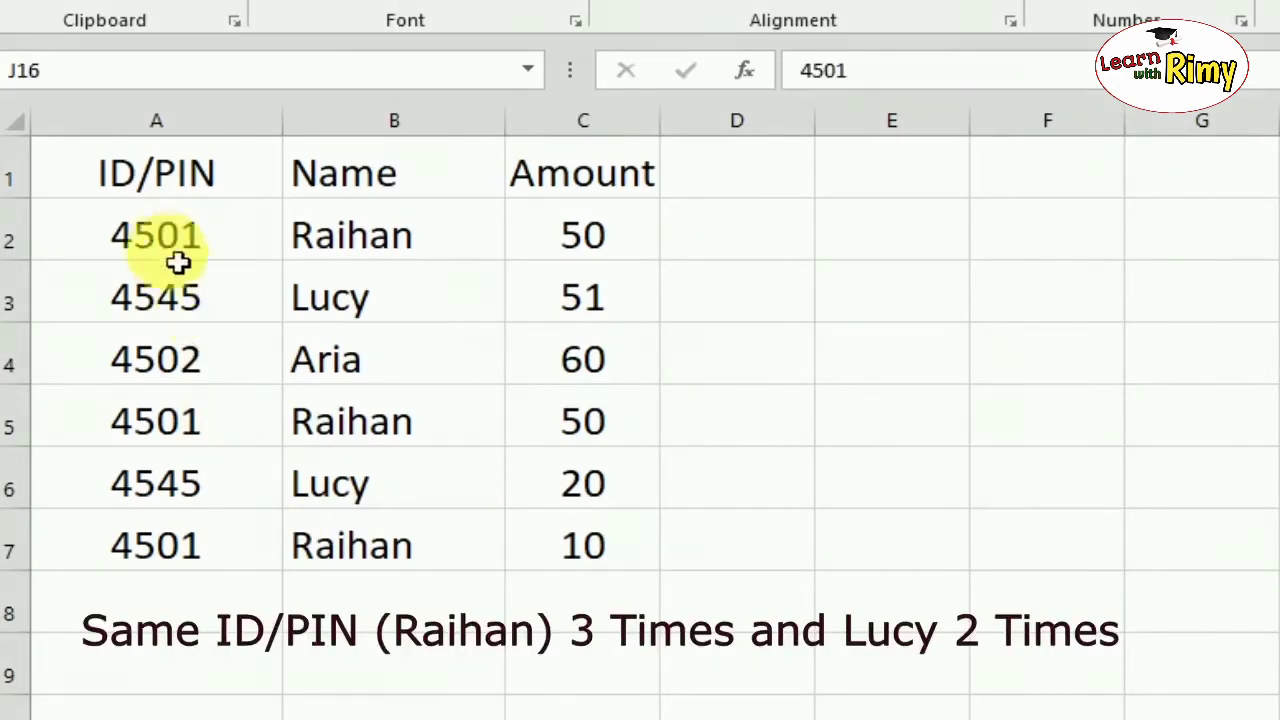
left_click(175, 255)
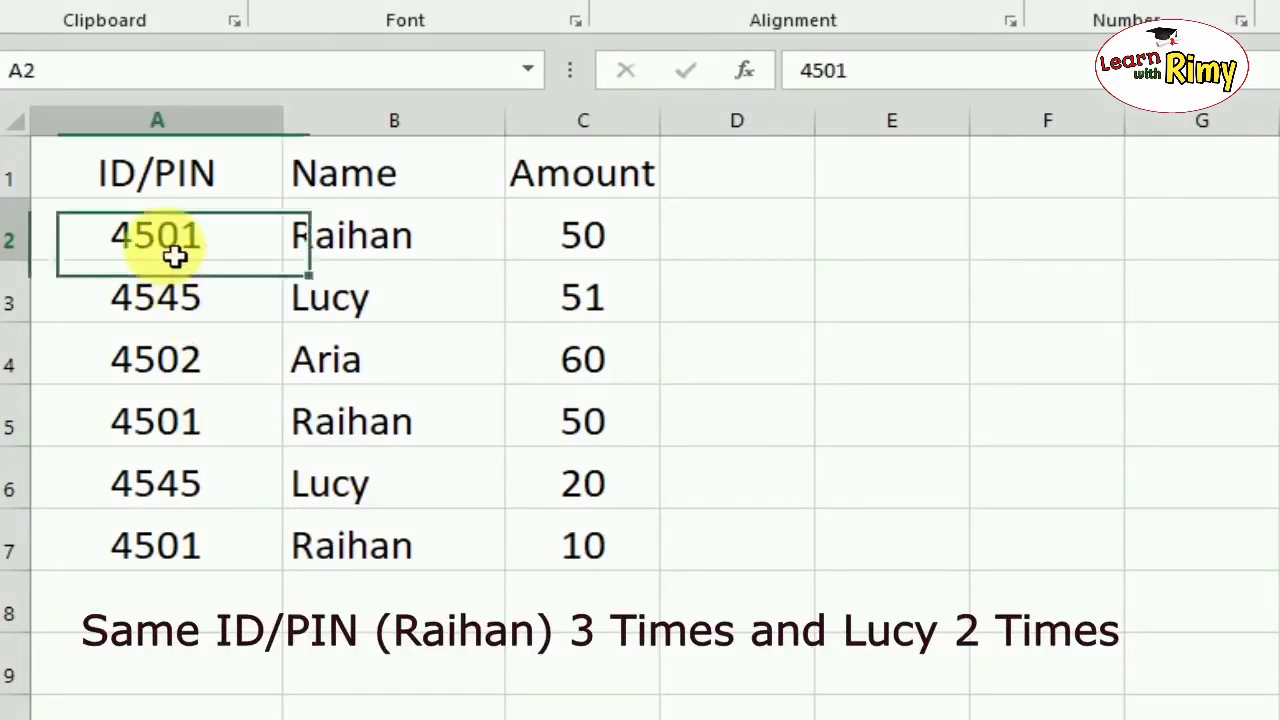
left_click_drag(175, 255, 385, 255)
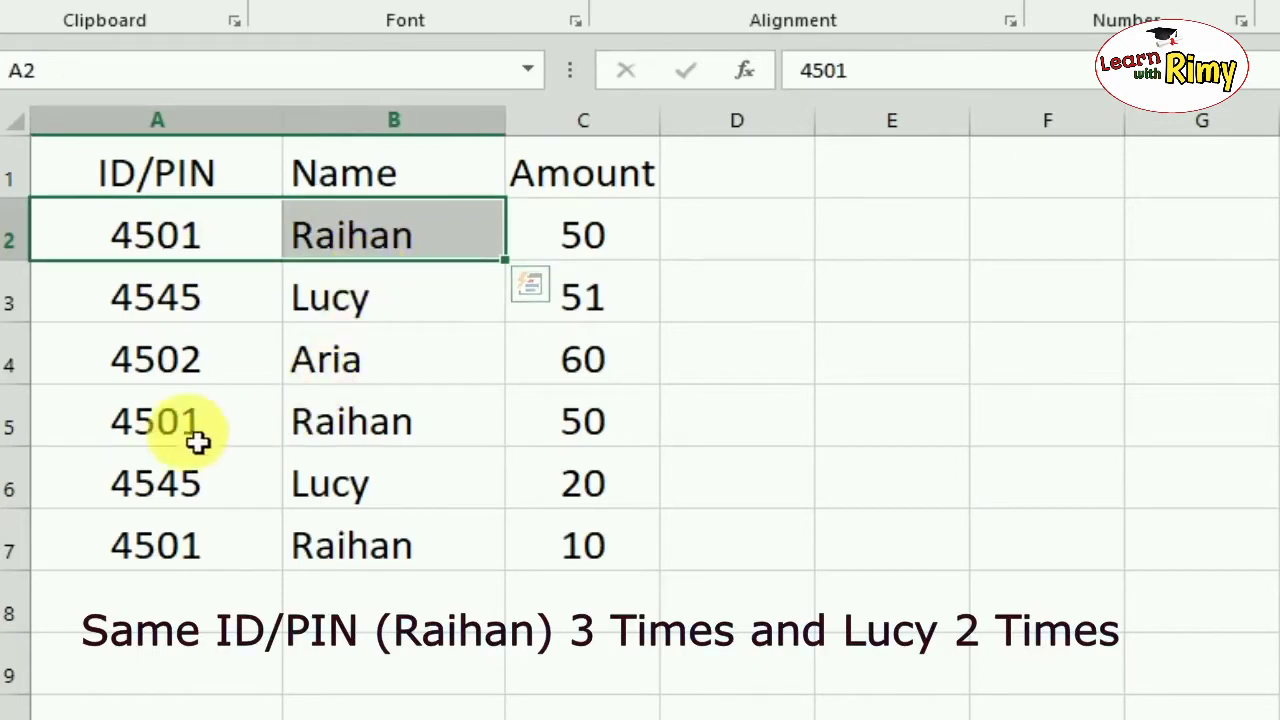
left_click_drag(148, 427, 337, 428)
left_click(187, 557)
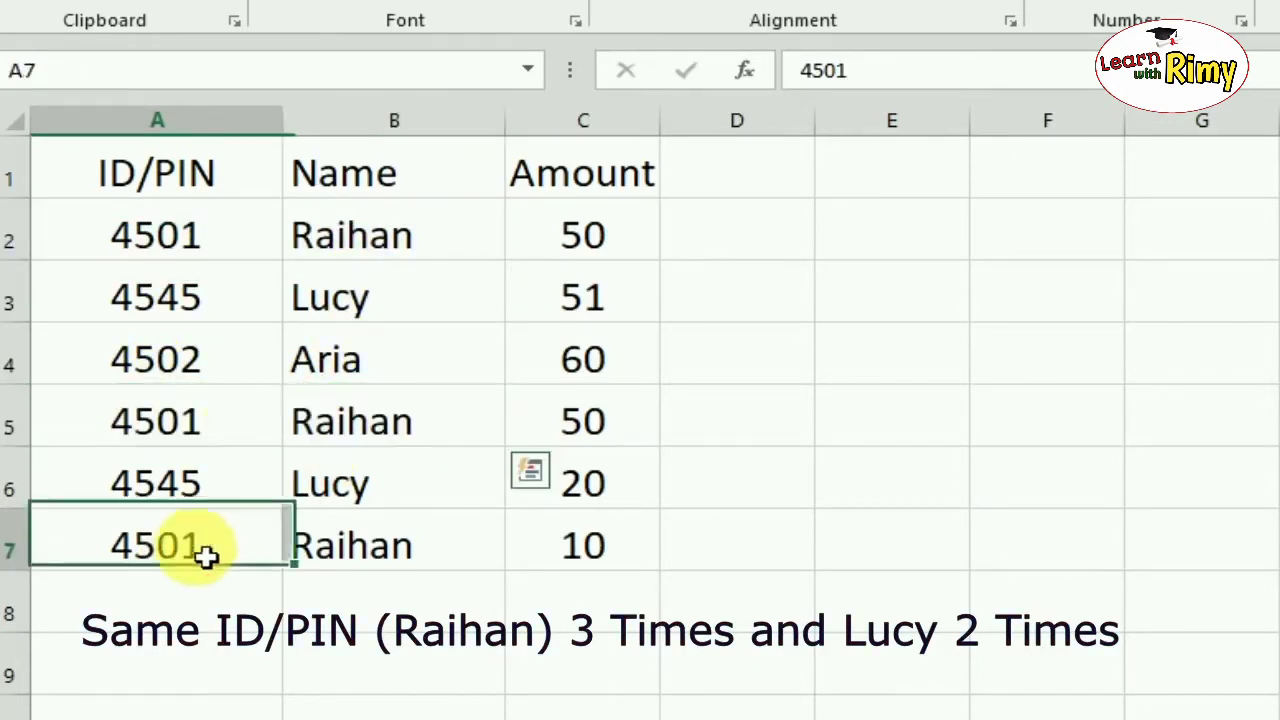
left_click_drag(187, 557, 395, 557)
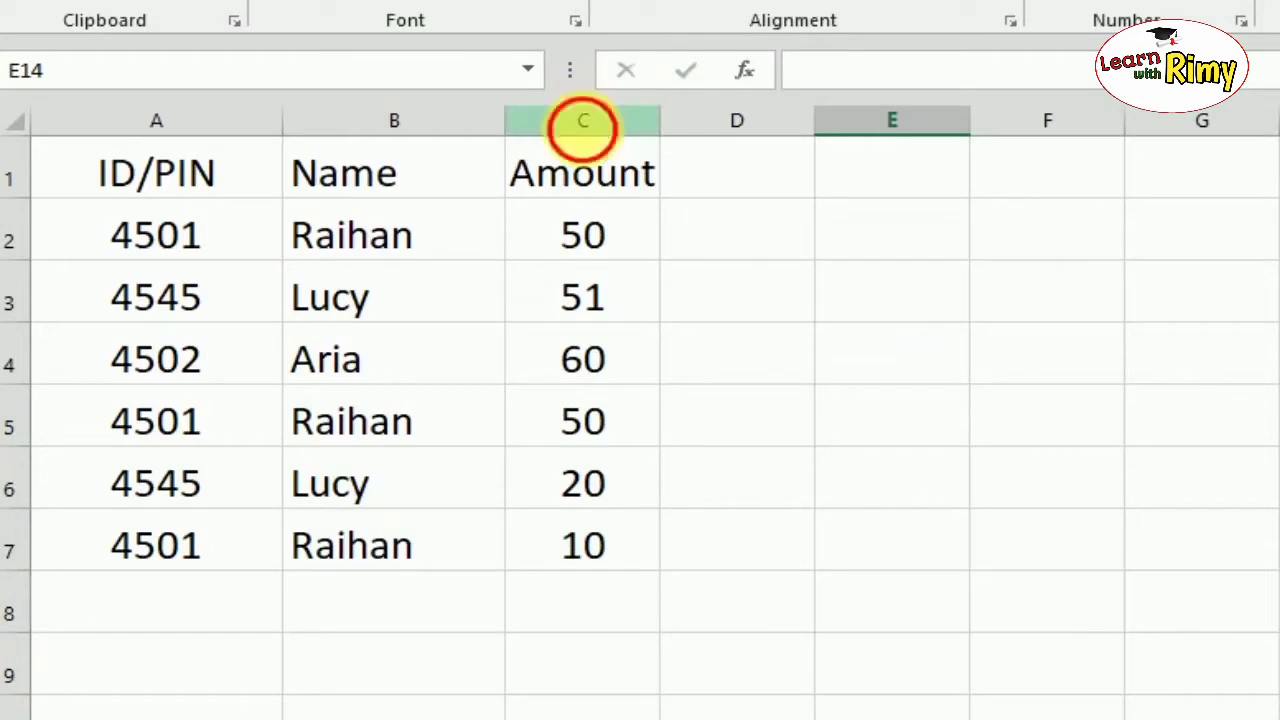
Insert a blank column before Amount and drag it wider
left_click(605, 150)
right_click(606, 151)
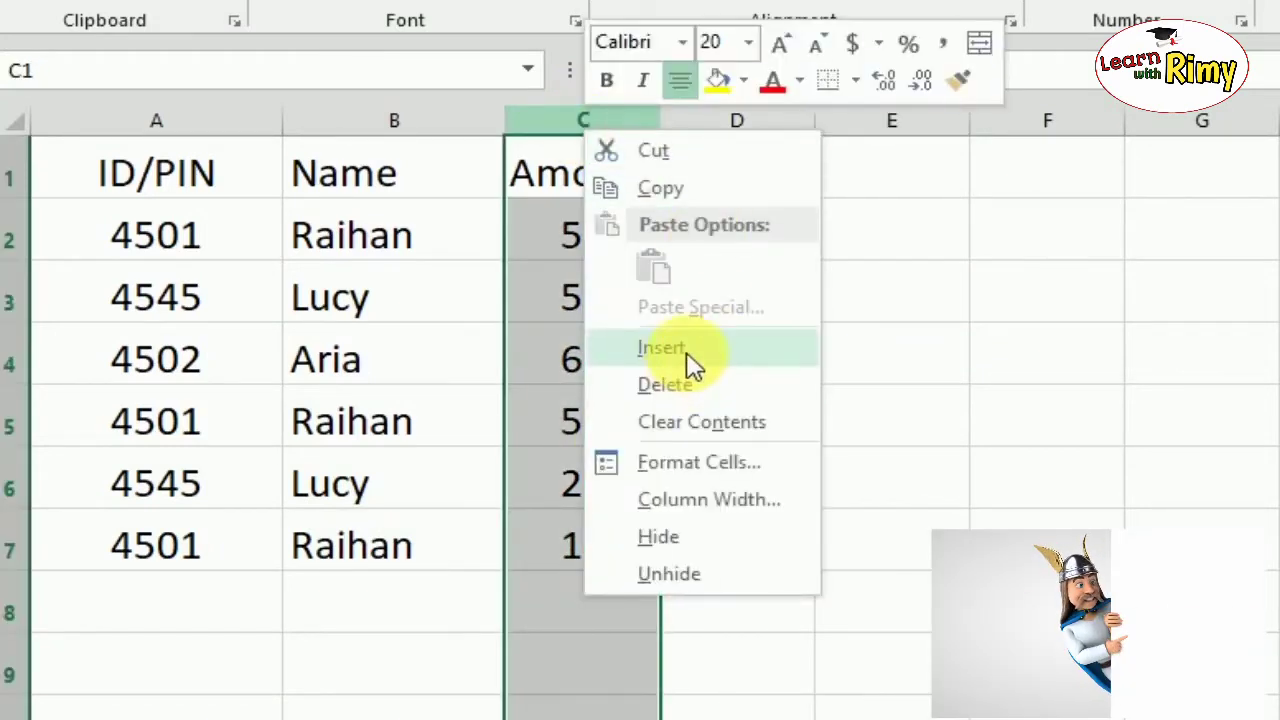
left_click(690, 362)
left_click_drag(745, 143, 900, 151)
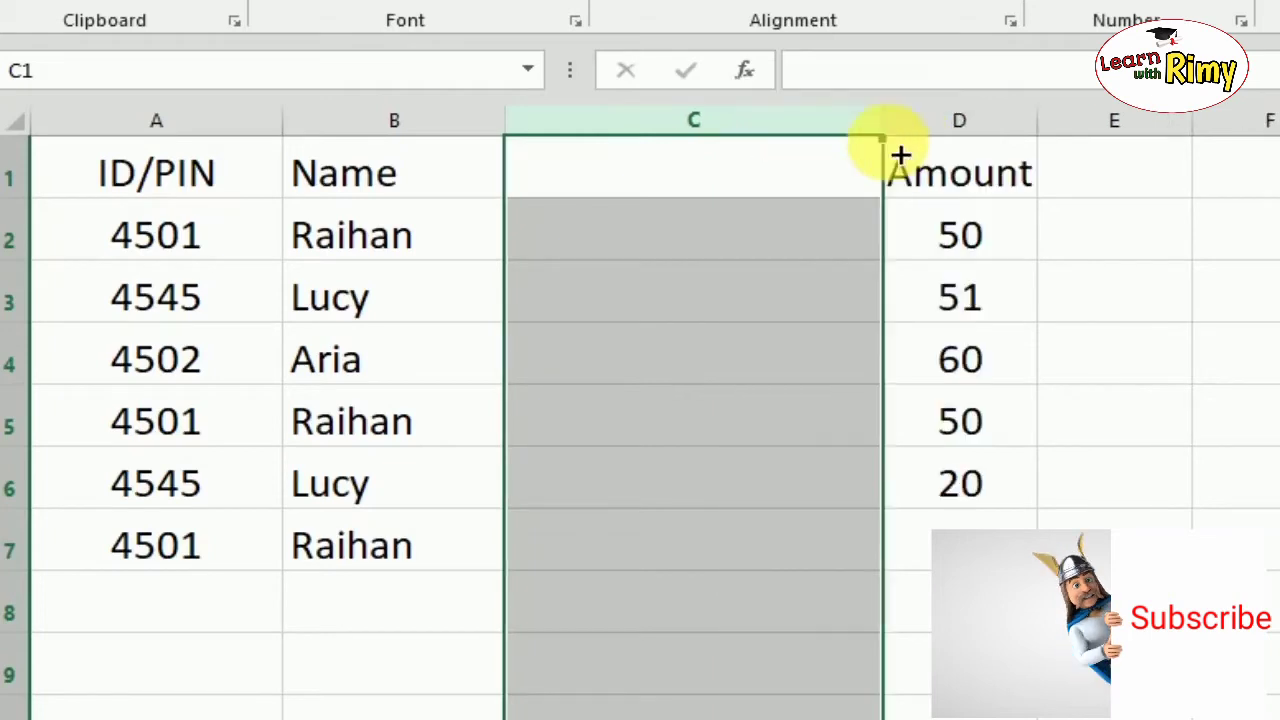
left_click(680, 180)
type("ID/")
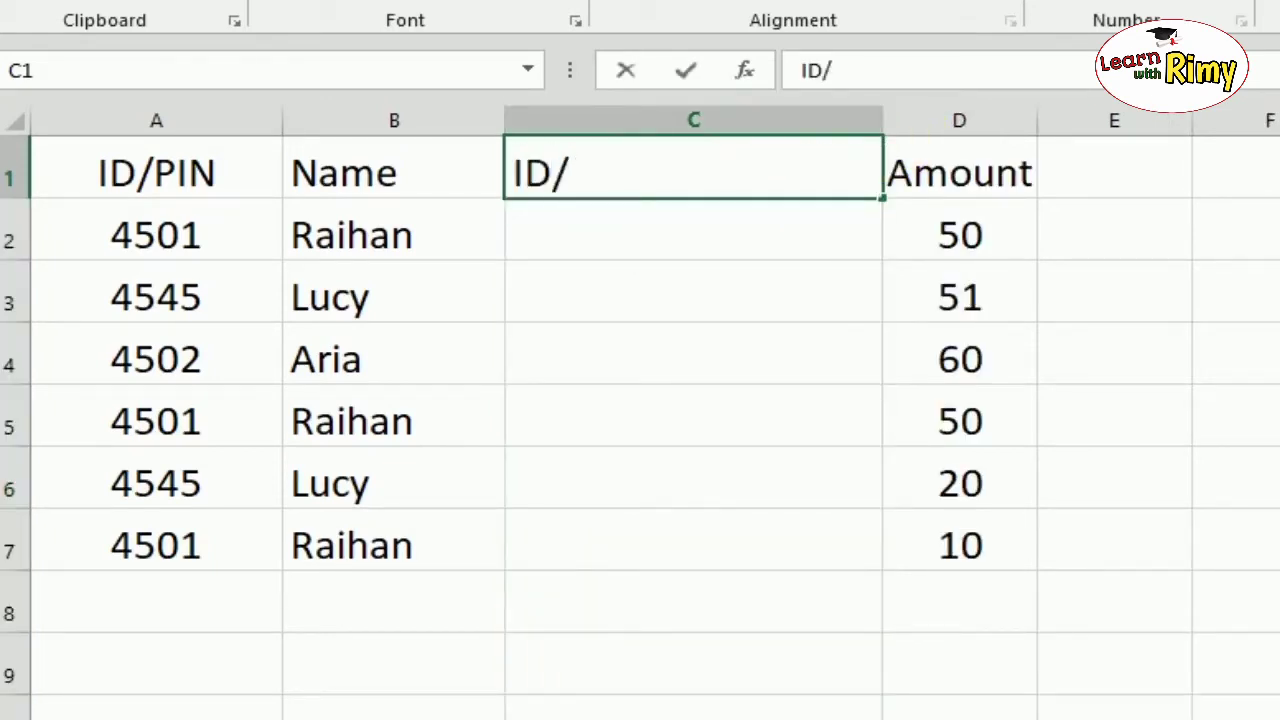
Head column C as ID/PIN and enter =A2&"*"&B2 in C2
type("PIN")
key("Return")
type("=")
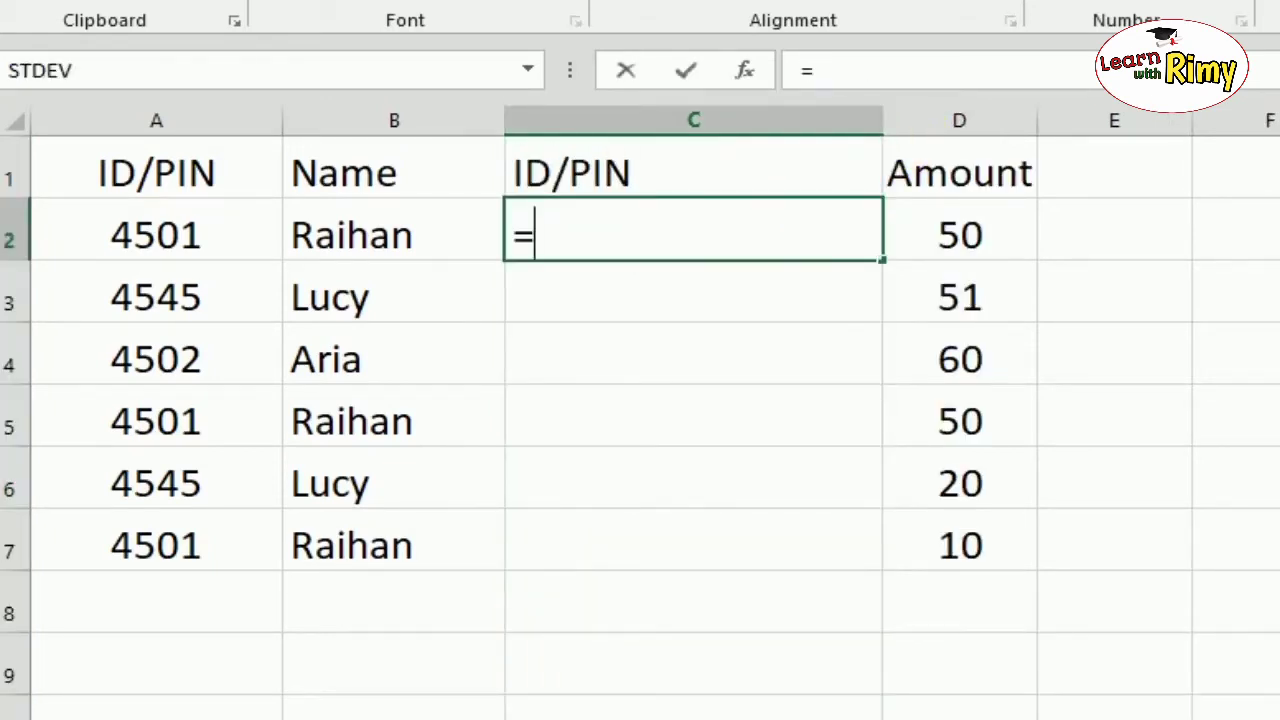
left_click(184, 246)
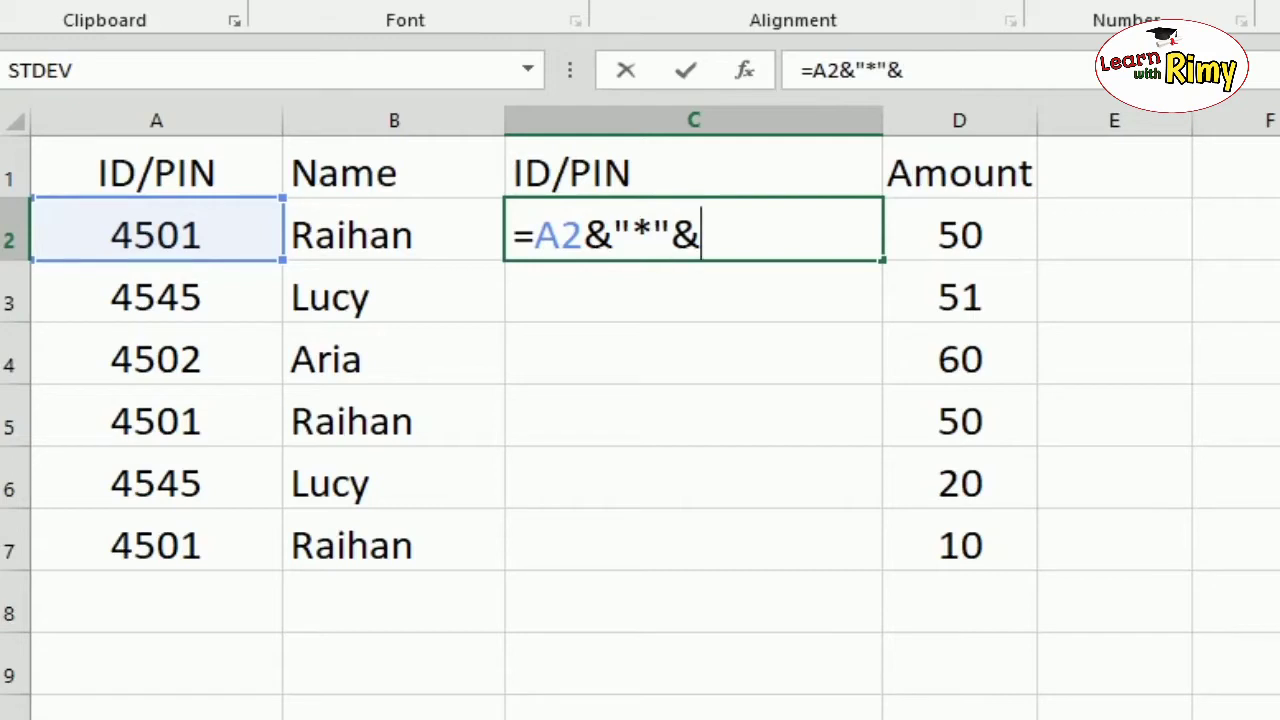
left_click(420, 248)
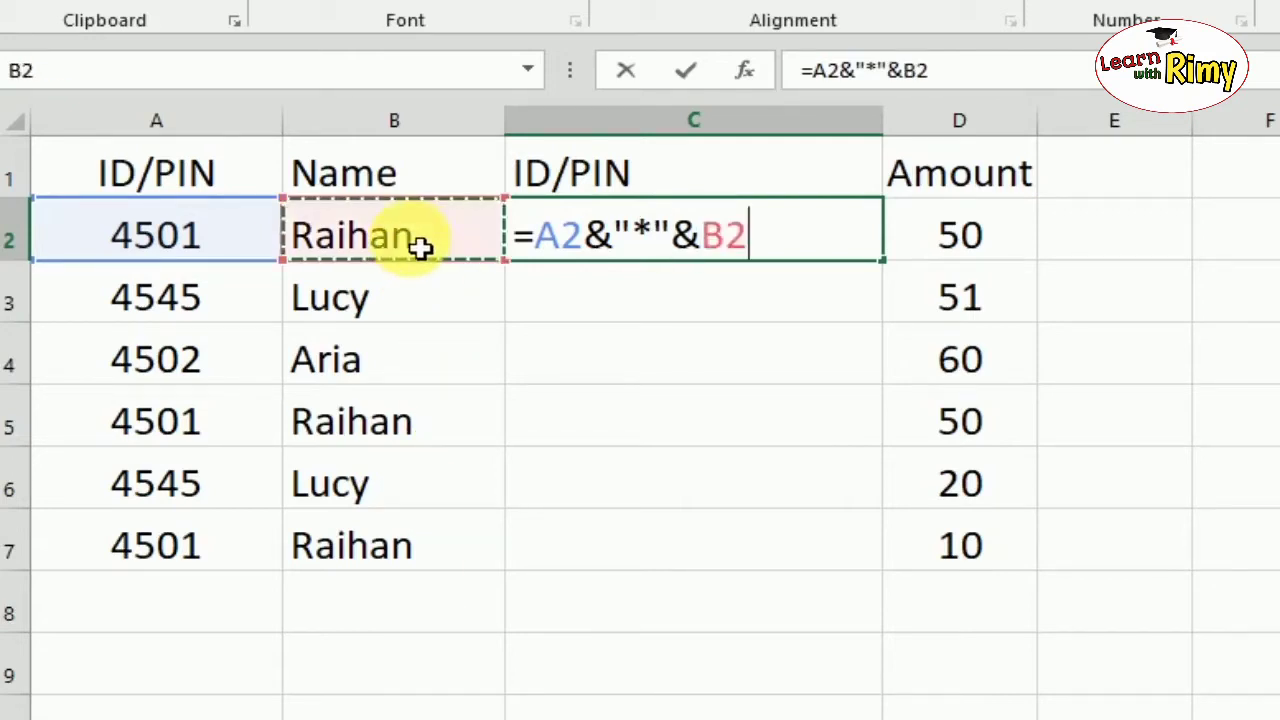
key("Return")
Fill the joining formula down to C7 and select C1:D7
left_click(640, 236)
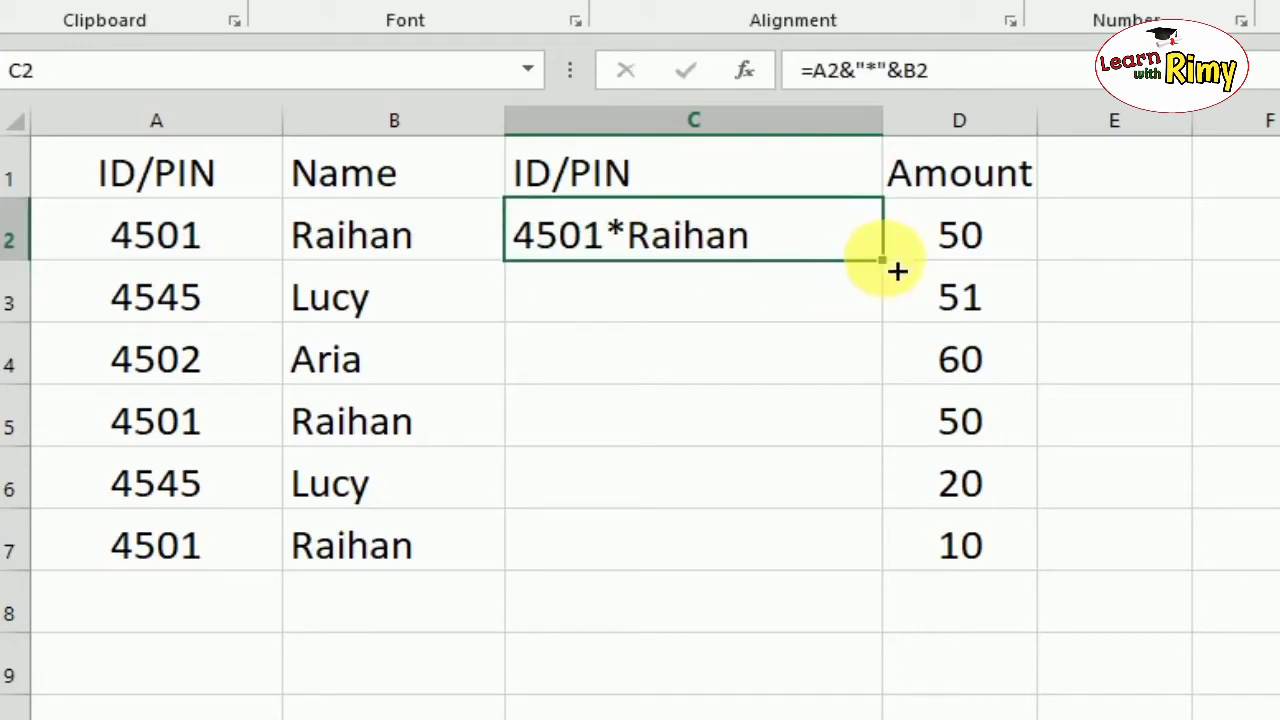
left_click_drag(897, 271, 857, 568)
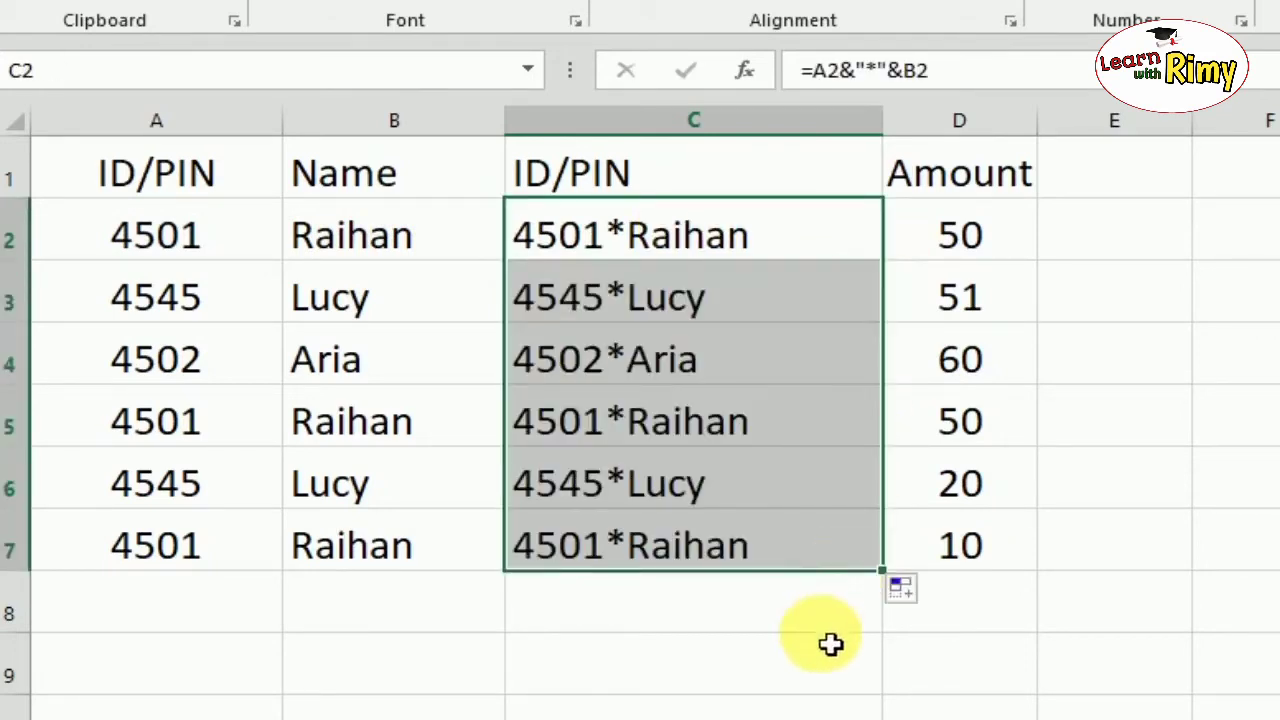
left_click(822, 654)
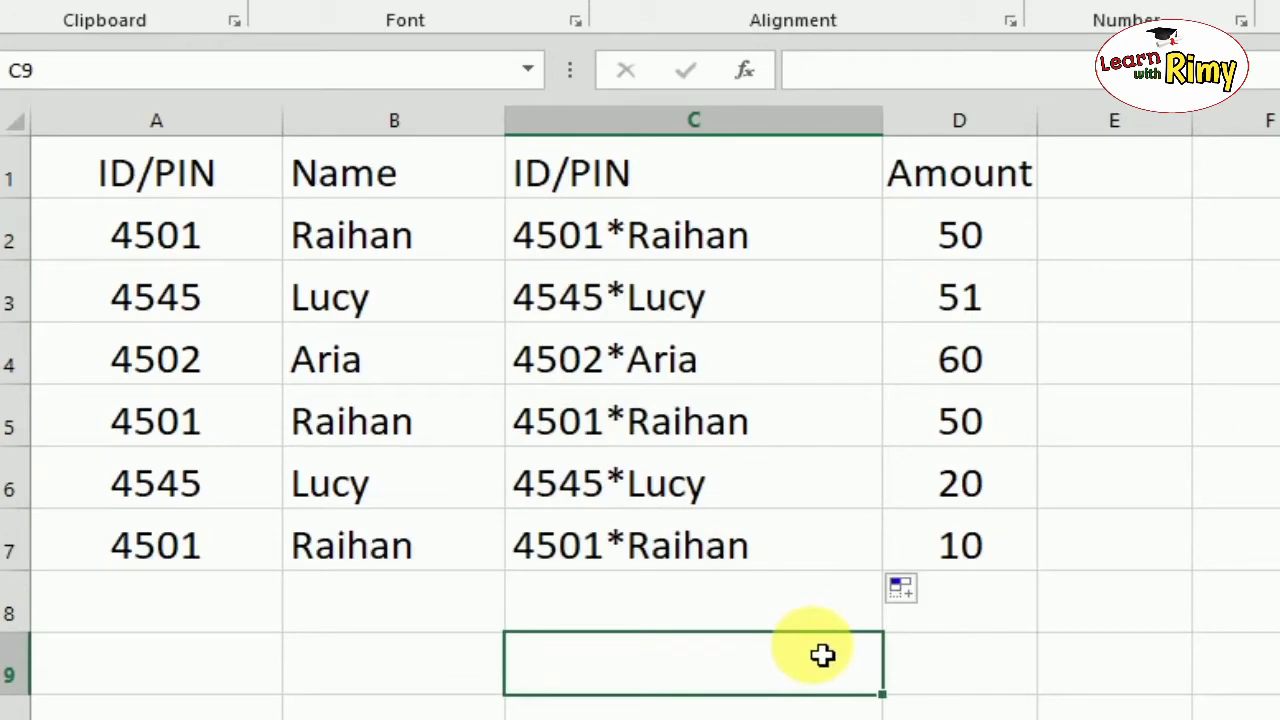
mouse_move(680, 166)
left_mouse_down()
mouse_move(968, 527)
mouse_move(970, 559)
left_mouse_up()
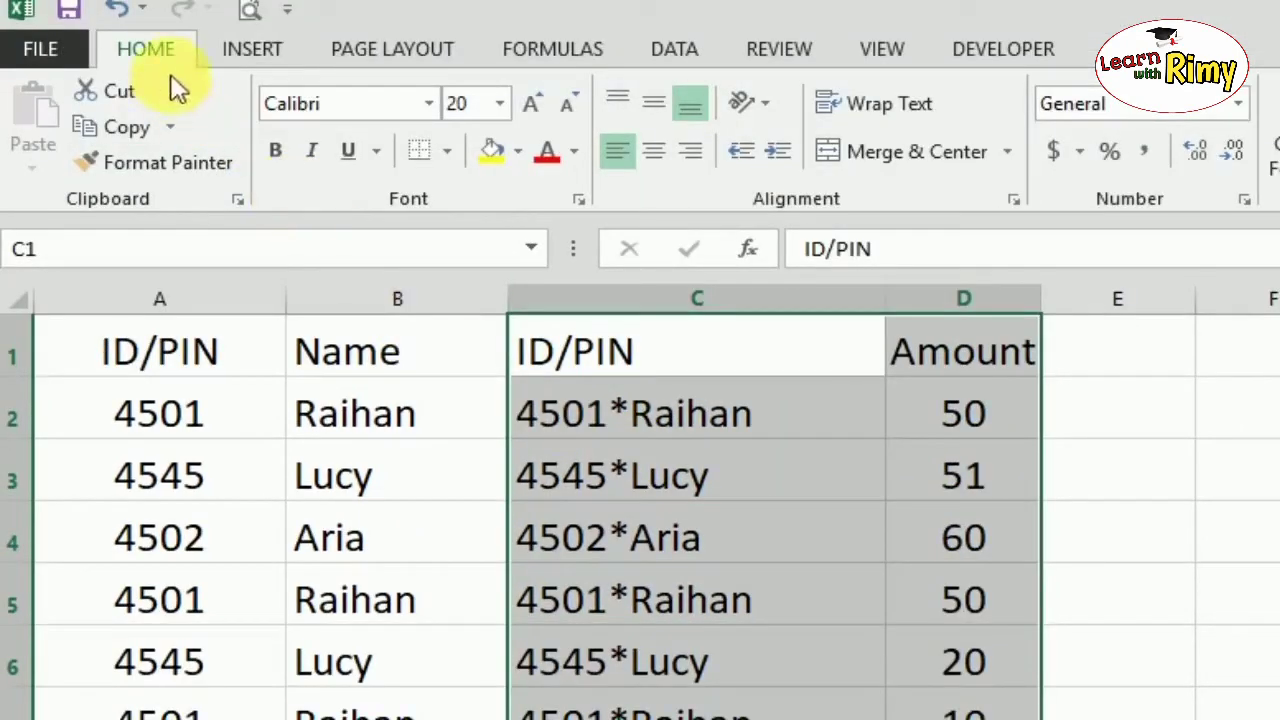
Start a PivotTable from Sheet7!$C$1:$D$7 with a new worksheet as destination
left_click(250, 52)
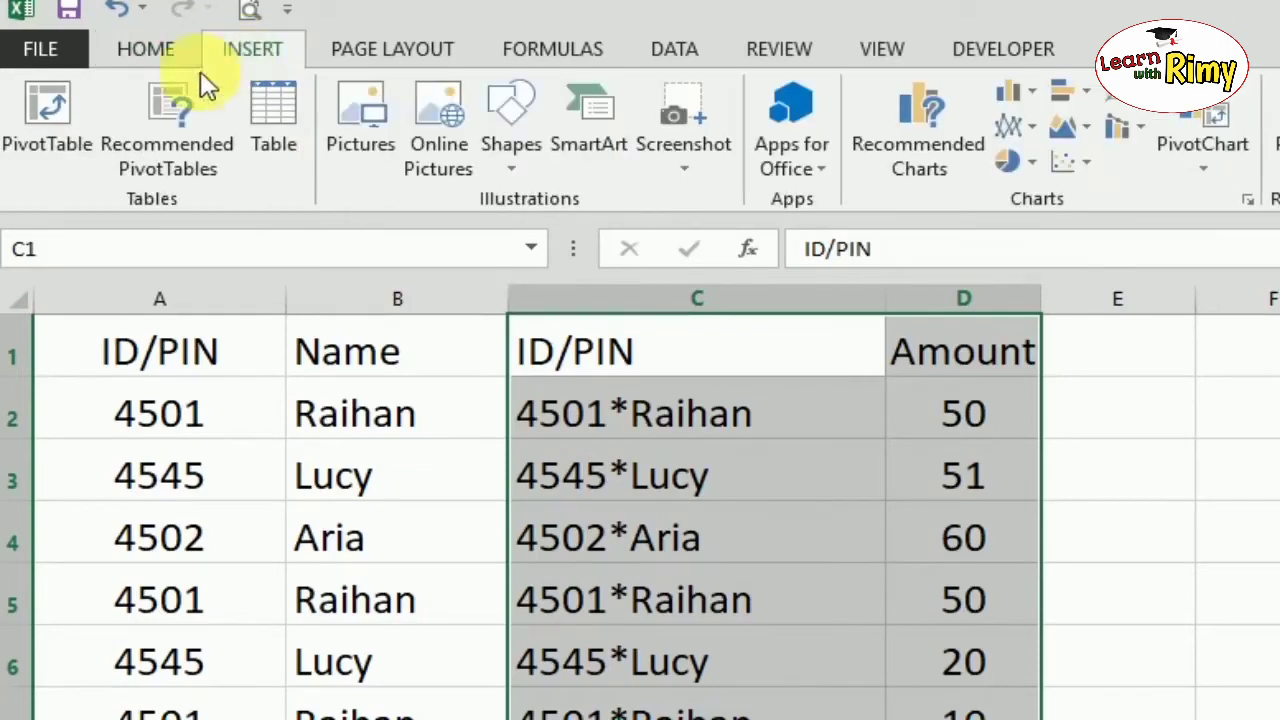
left_click(55, 135)
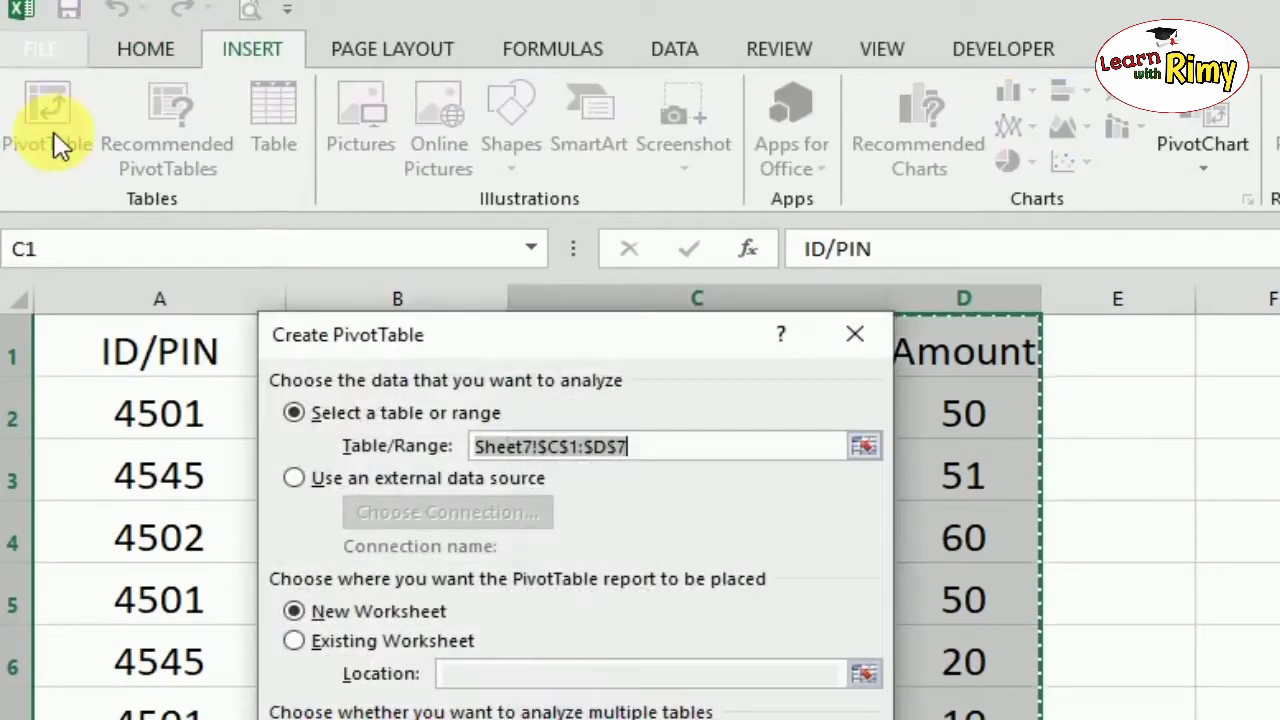
left_click_drag(548, 357, 522, 177)
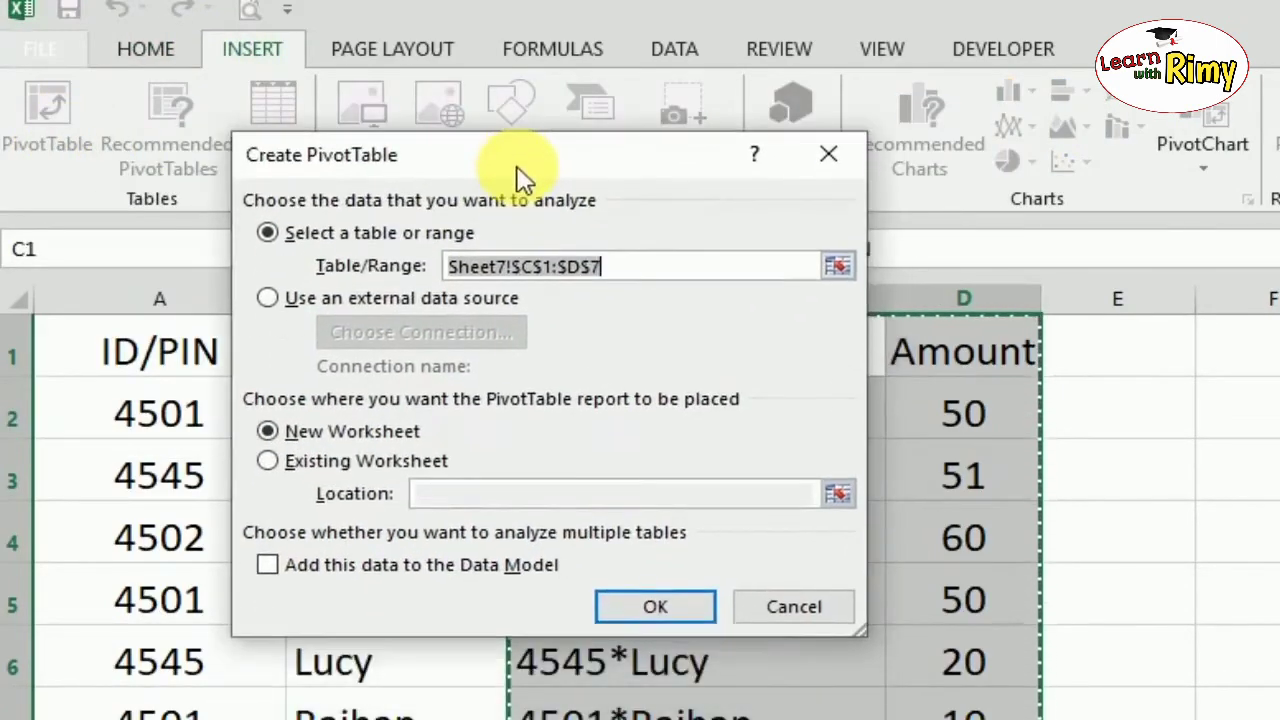
Build the pivot with ID/PIN as rows and Sum of Amount as values, closing the field list
left_click(668, 608)
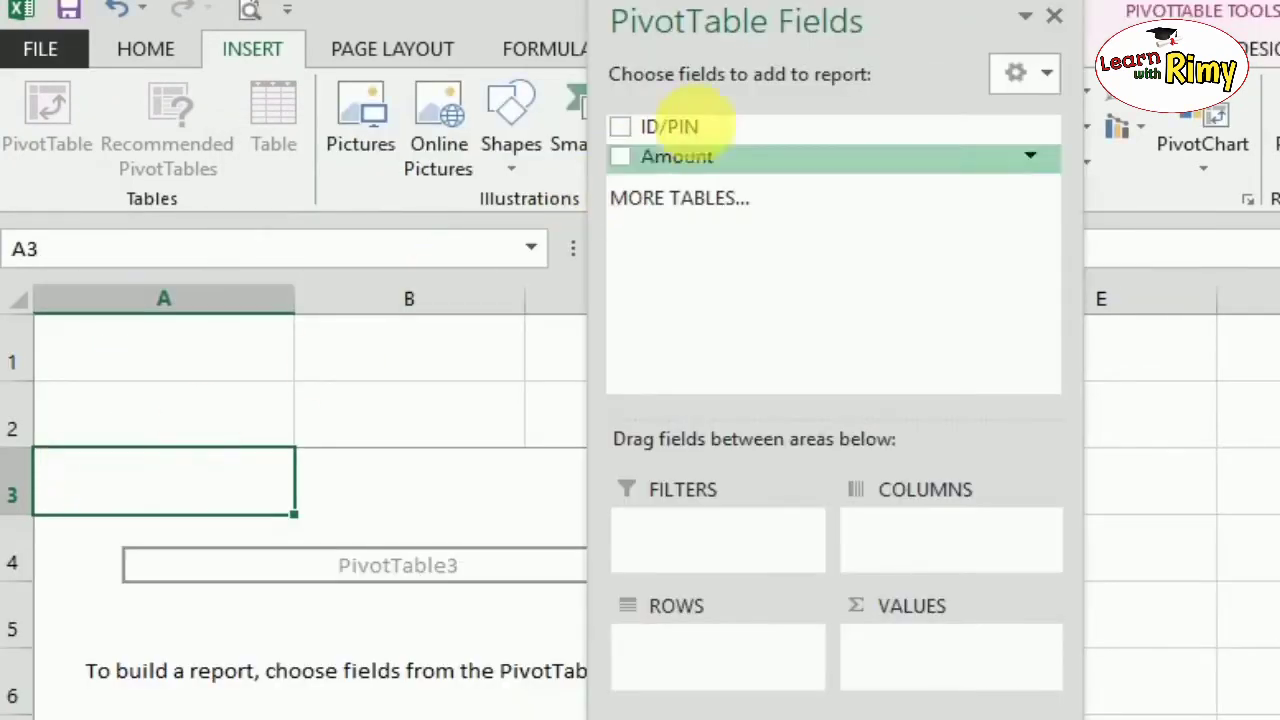
left_click_drag(714, 128, 720, 664)
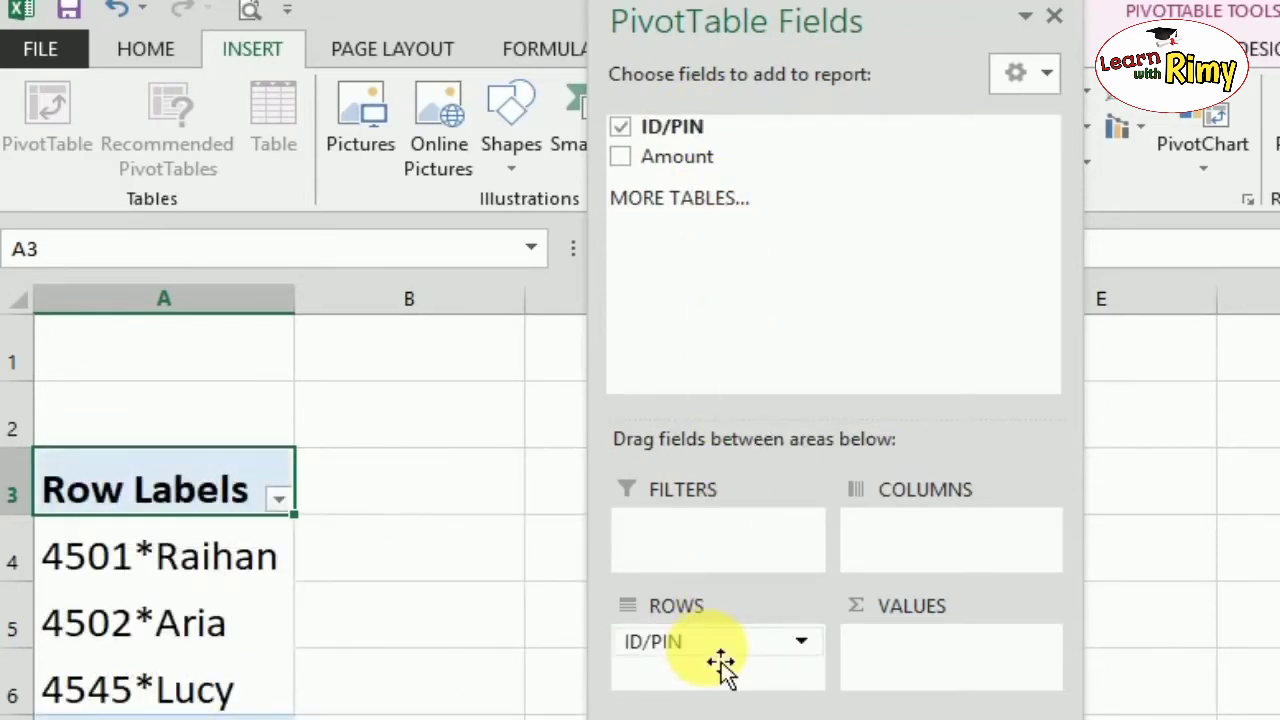
mouse_move(683, 170)
left_mouse_down()
mouse_move(955, 670)
mouse_move(938, 665)
left_mouse_up()
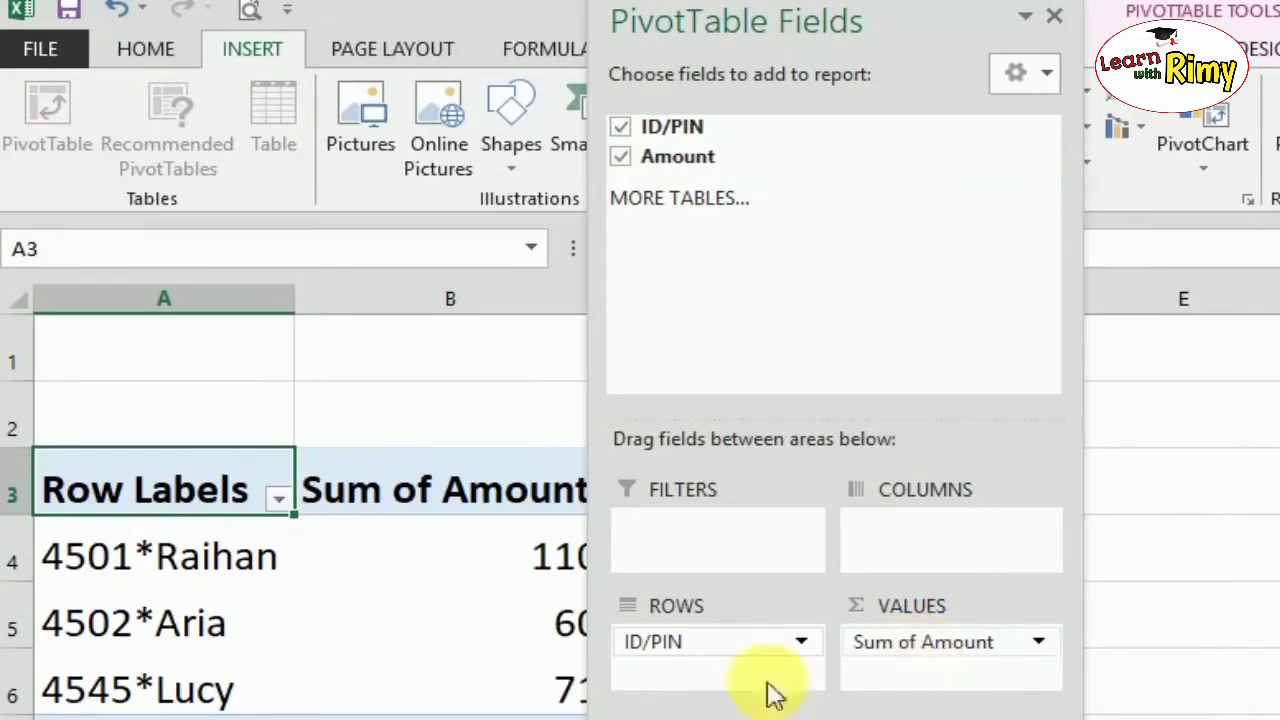
left_click(1057, 18)
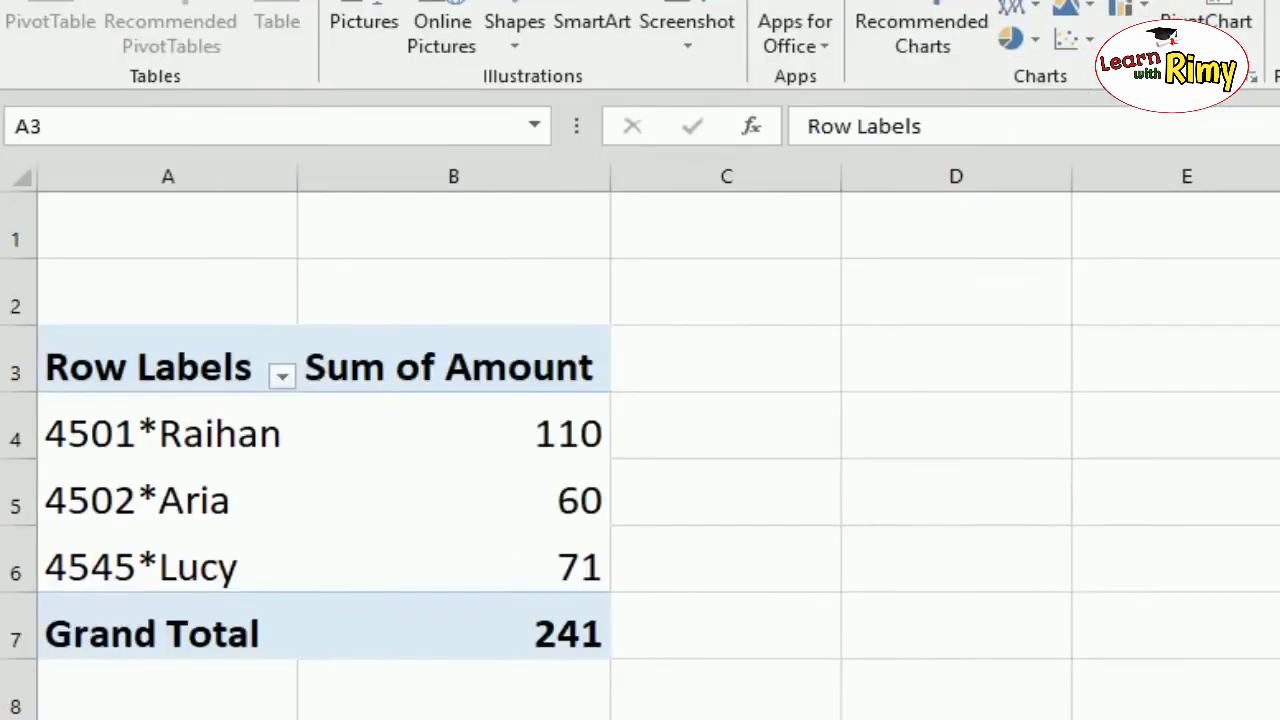
left_click(228, 169)
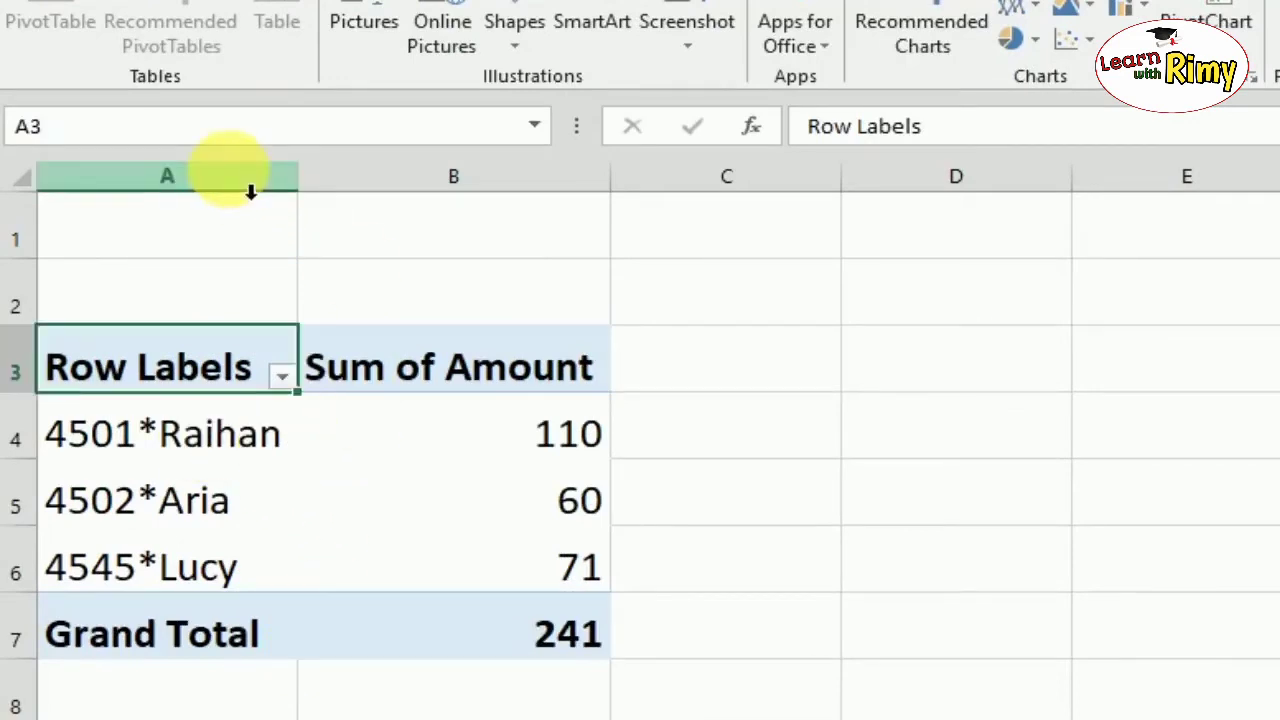
Convert pivot columns A and B to plain values with Copy and Paste Values
left_click_drag(247, 188, 440, 178)
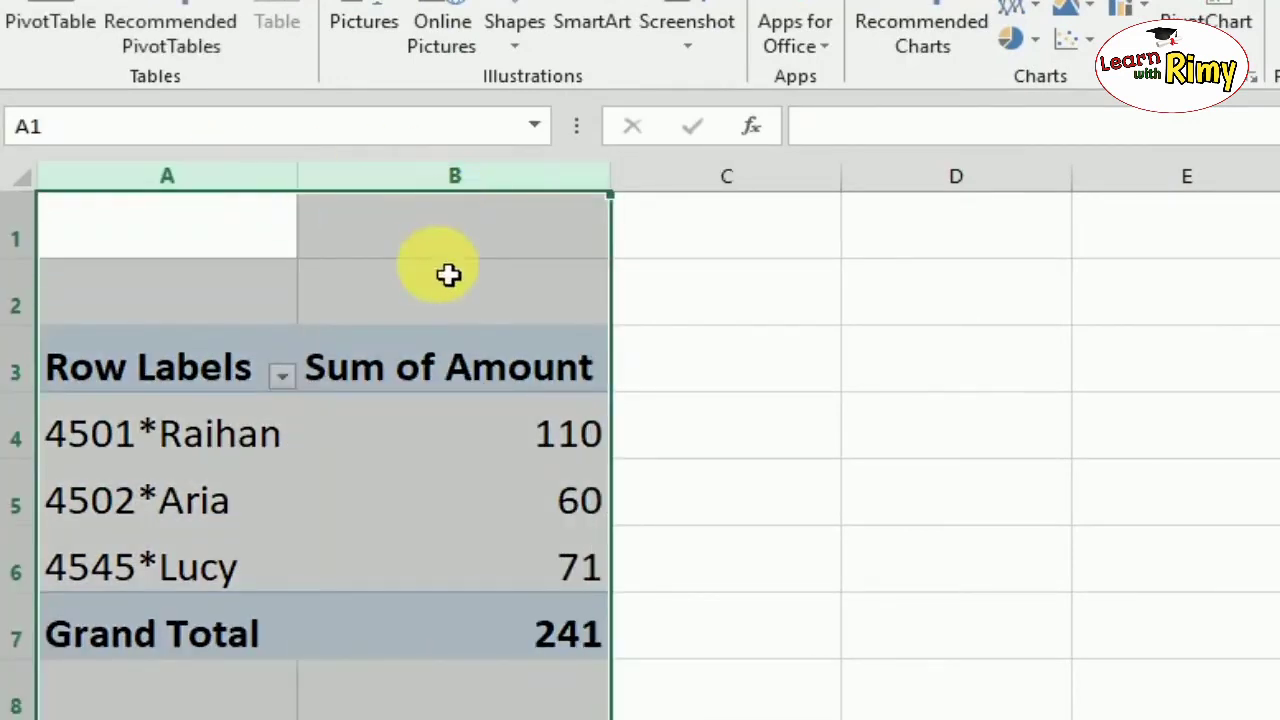
right_click(447, 269)
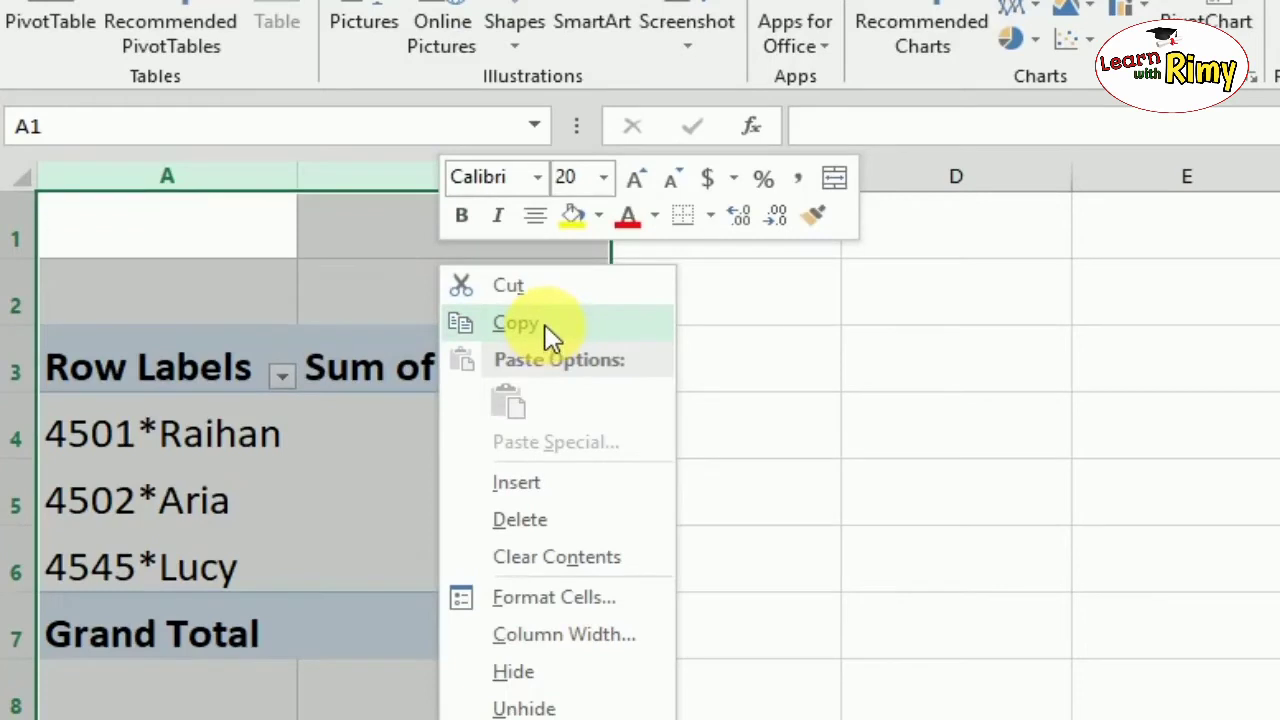
left_click(549, 335)
right_click(402, 265)
left_click(537, 414)
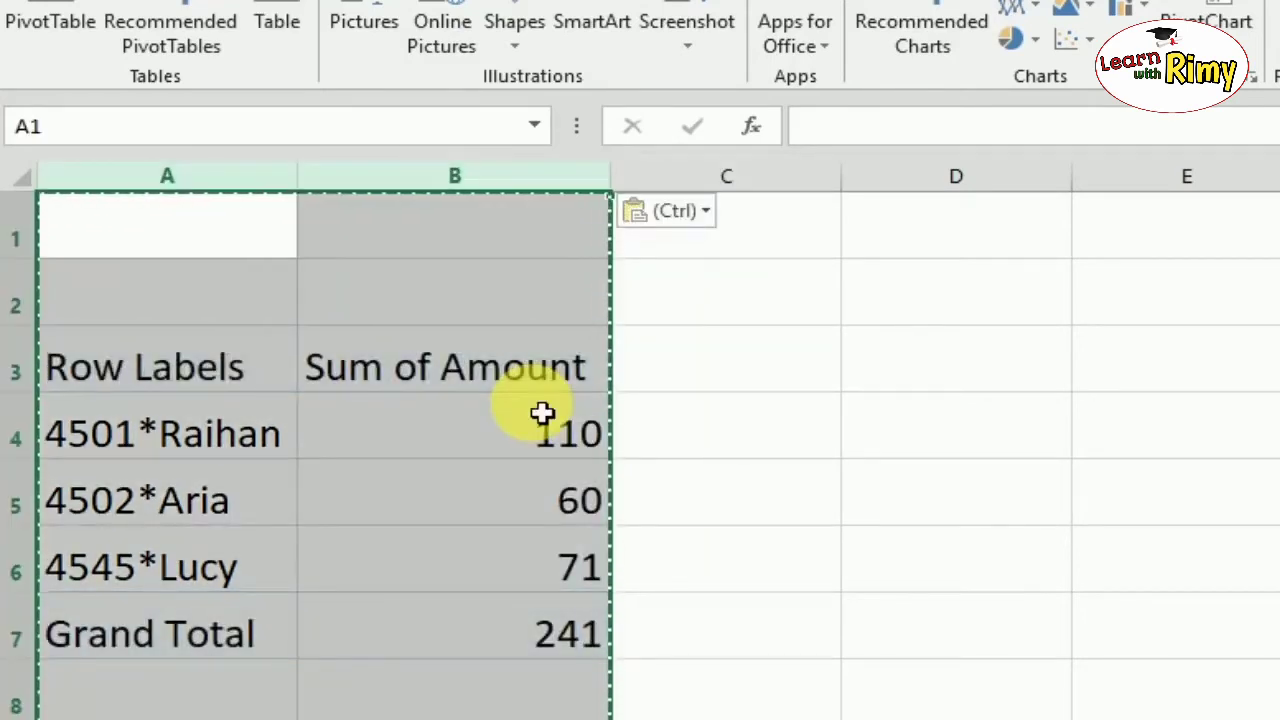
left_click(537, 414)
Insert an empty column B and delete the two empty rows above the table
left_click(480, 188)
right_click(474, 188)
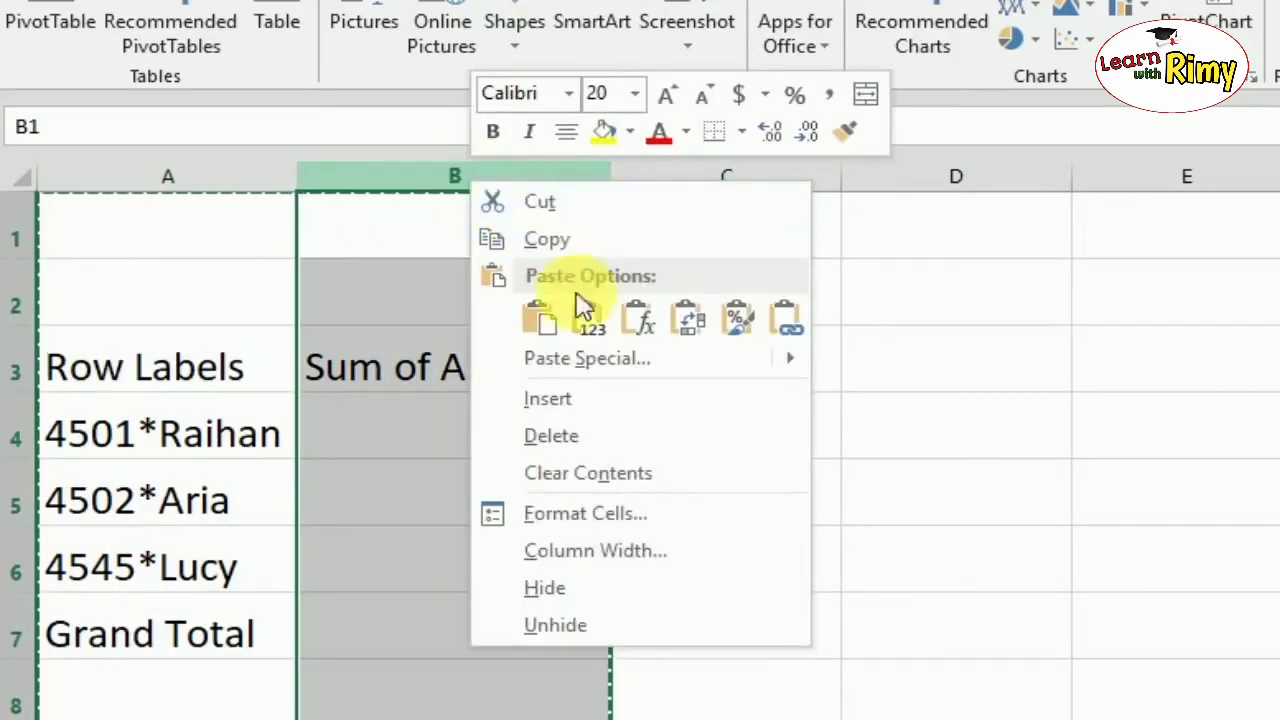
left_click(561, 400)
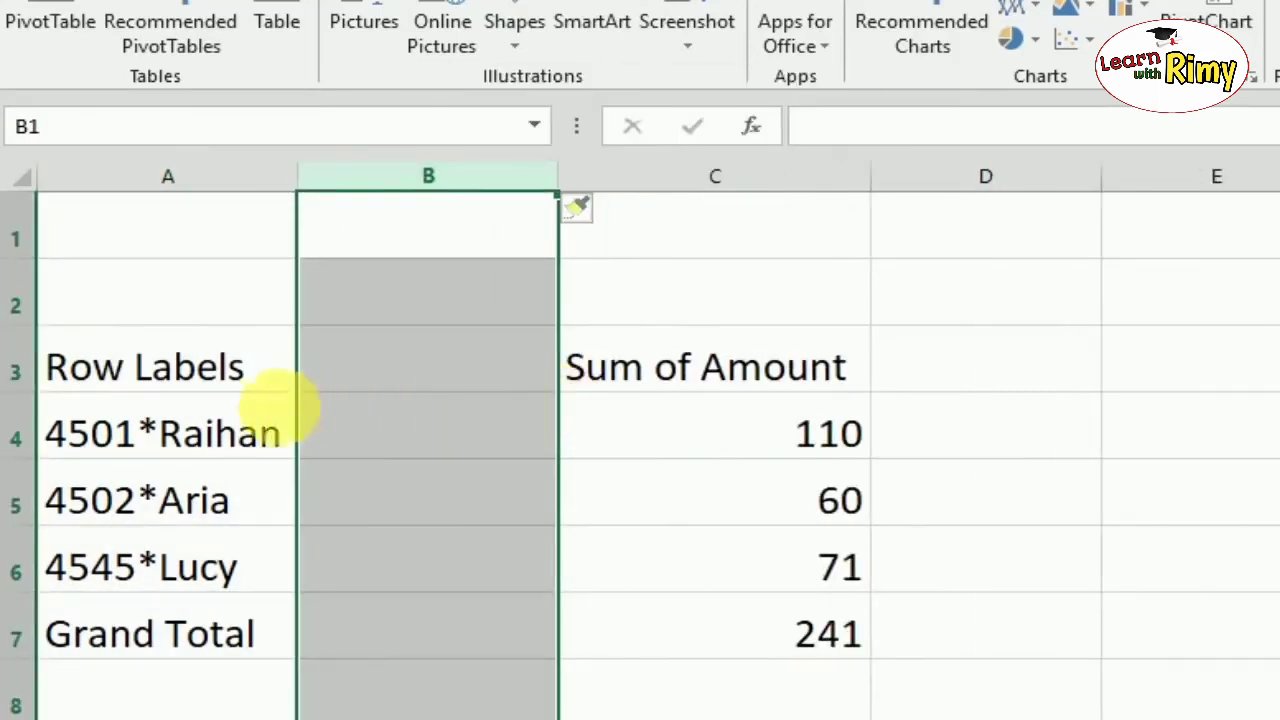
left_click(40, 250)
left_click_drag(32, 235, 29, 306)
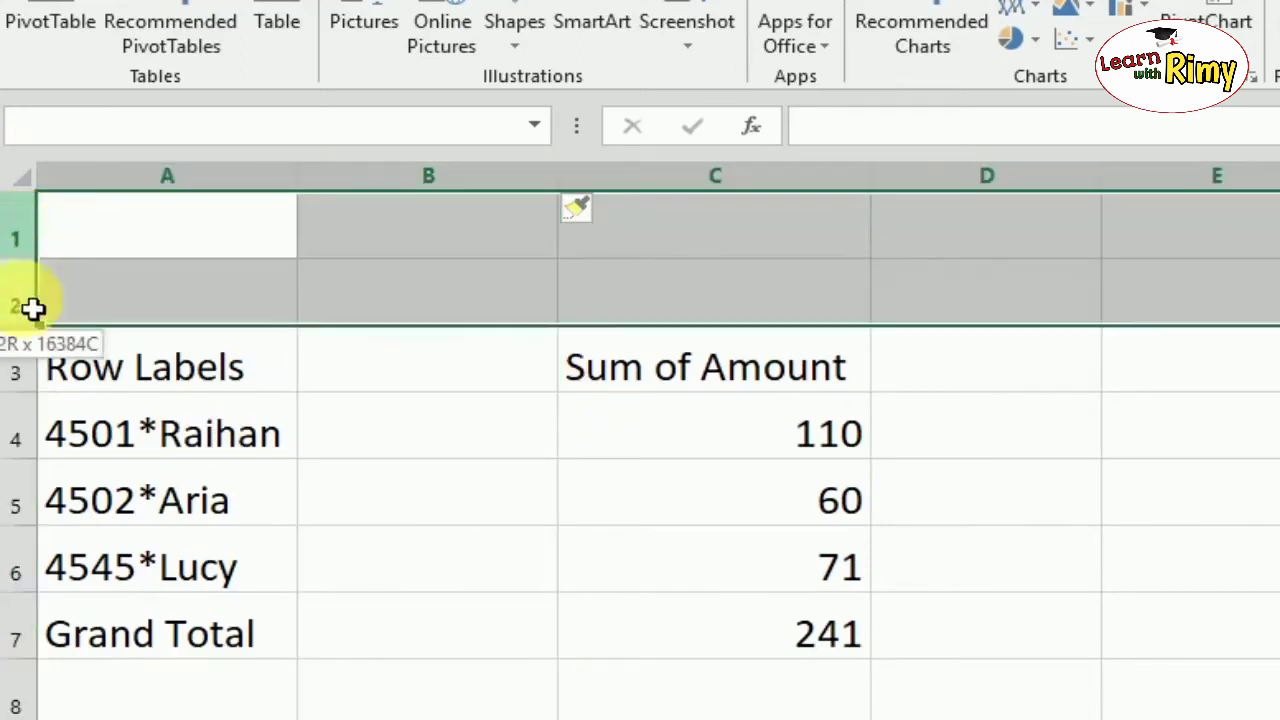
right_click(30, 248)
left_click(120, 497)
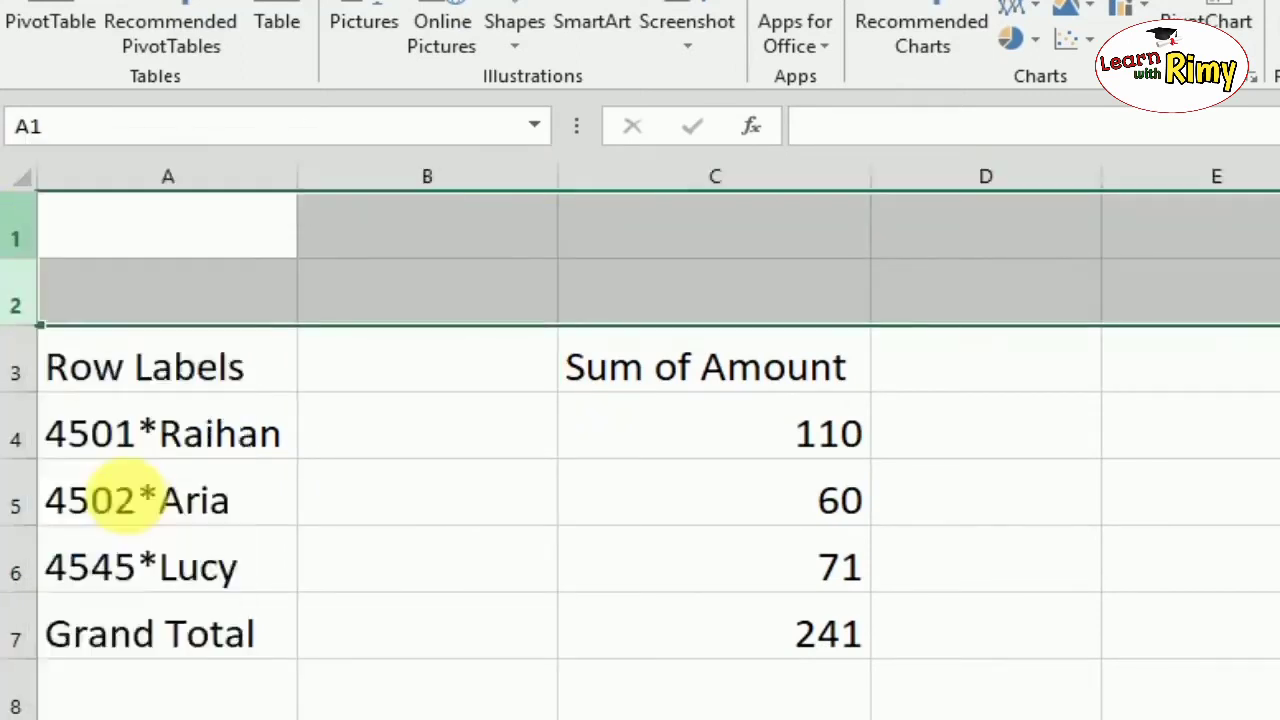
left_click_drag(200, 288, 150, 433)
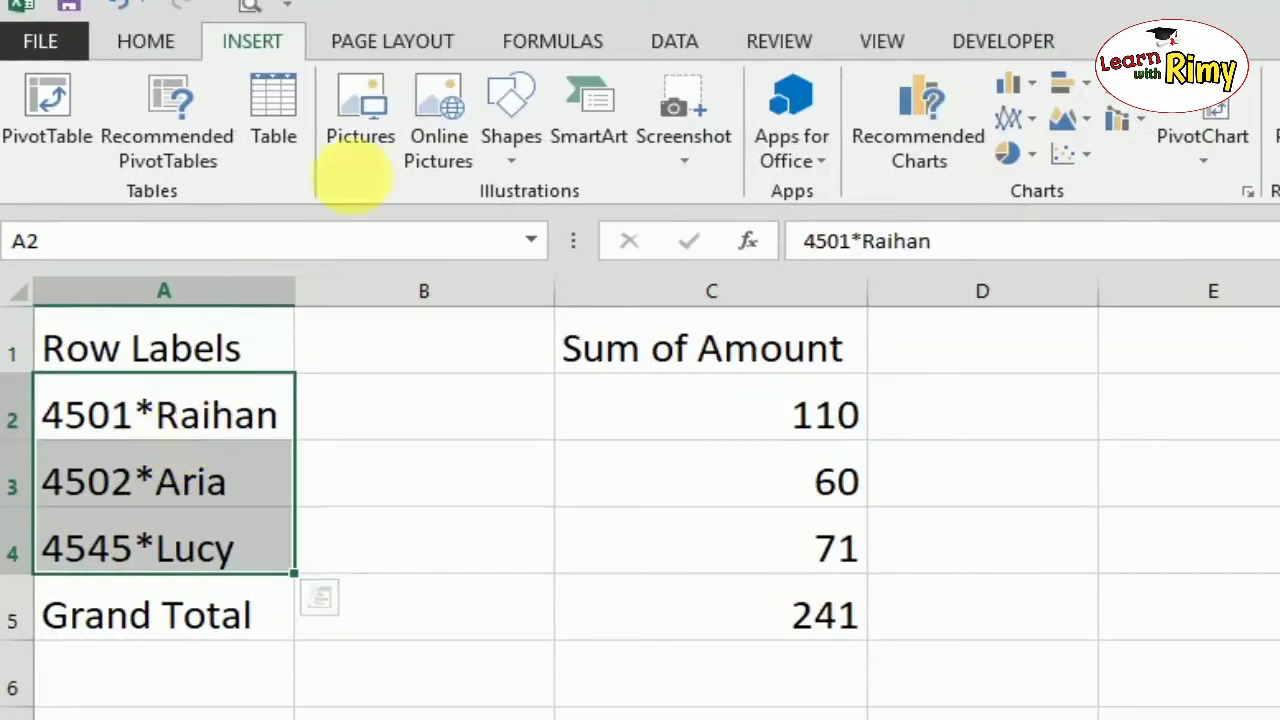
Split the ID*name labels at the asterisk using Text to Columns with Other delimiter
left_click(688, 50)
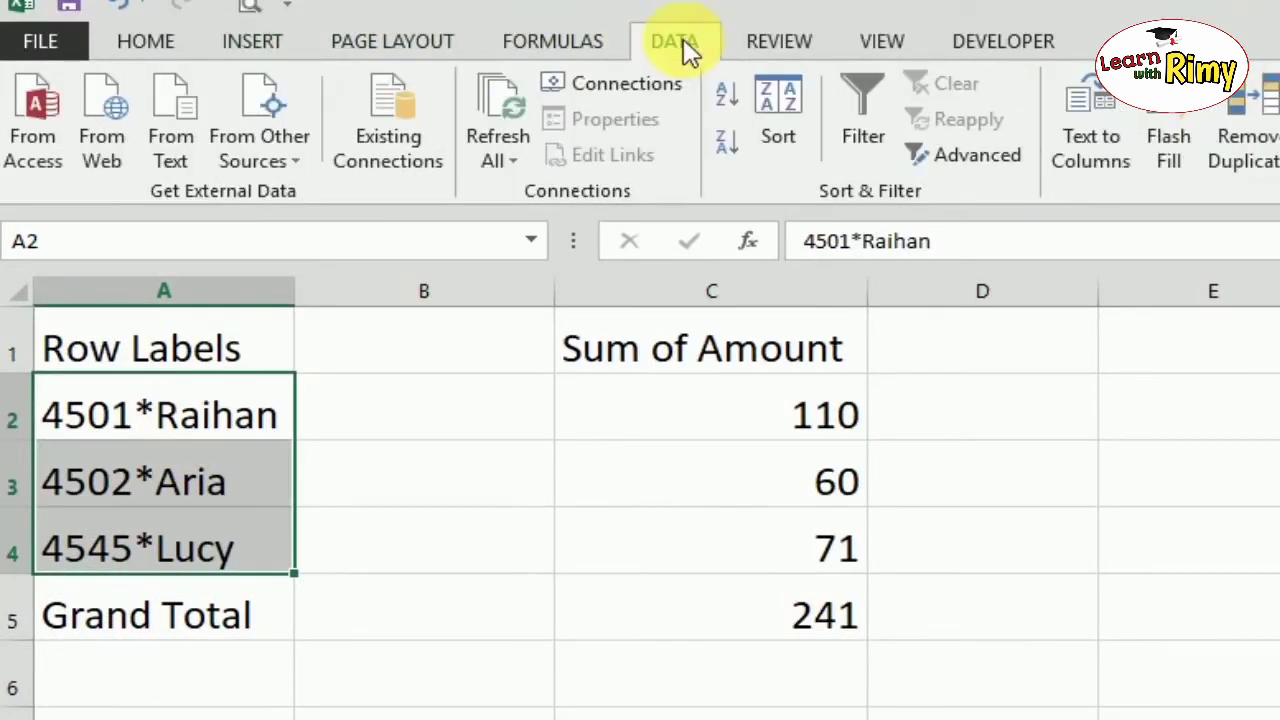
left_click(1092, 155)
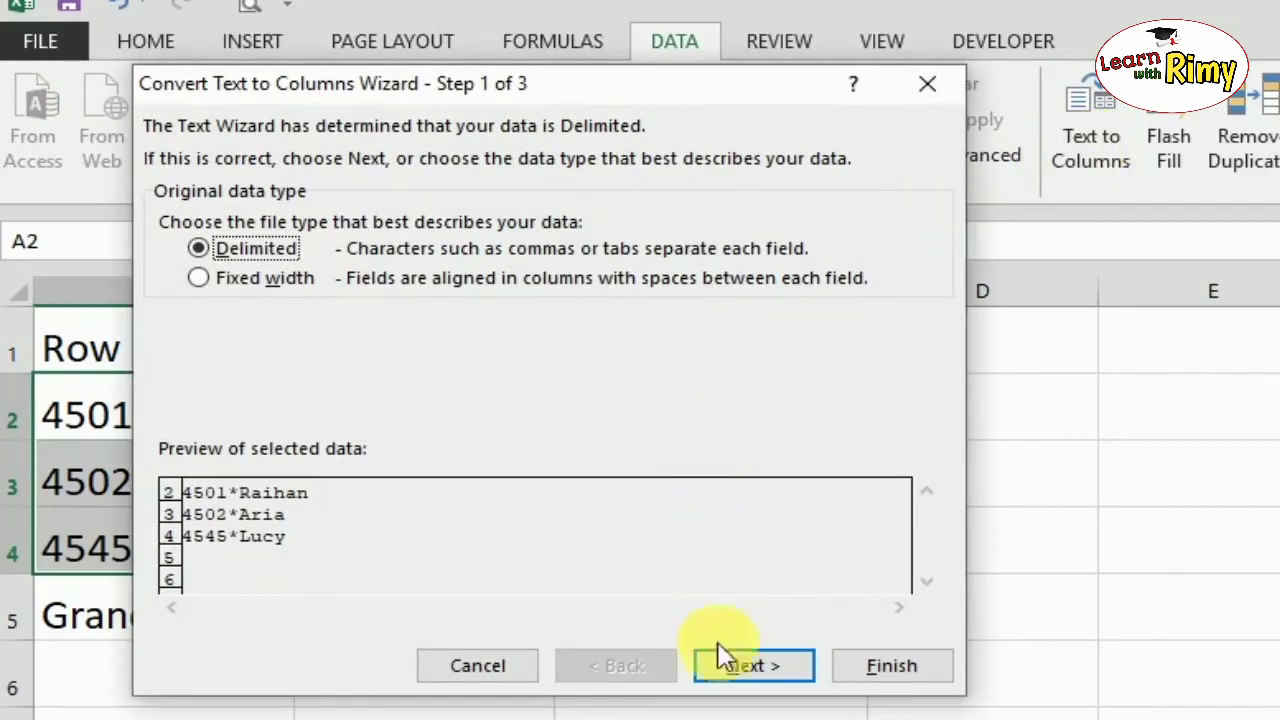
left_click(810, 667)
left_click(407, 190)
left_click(523, 312)
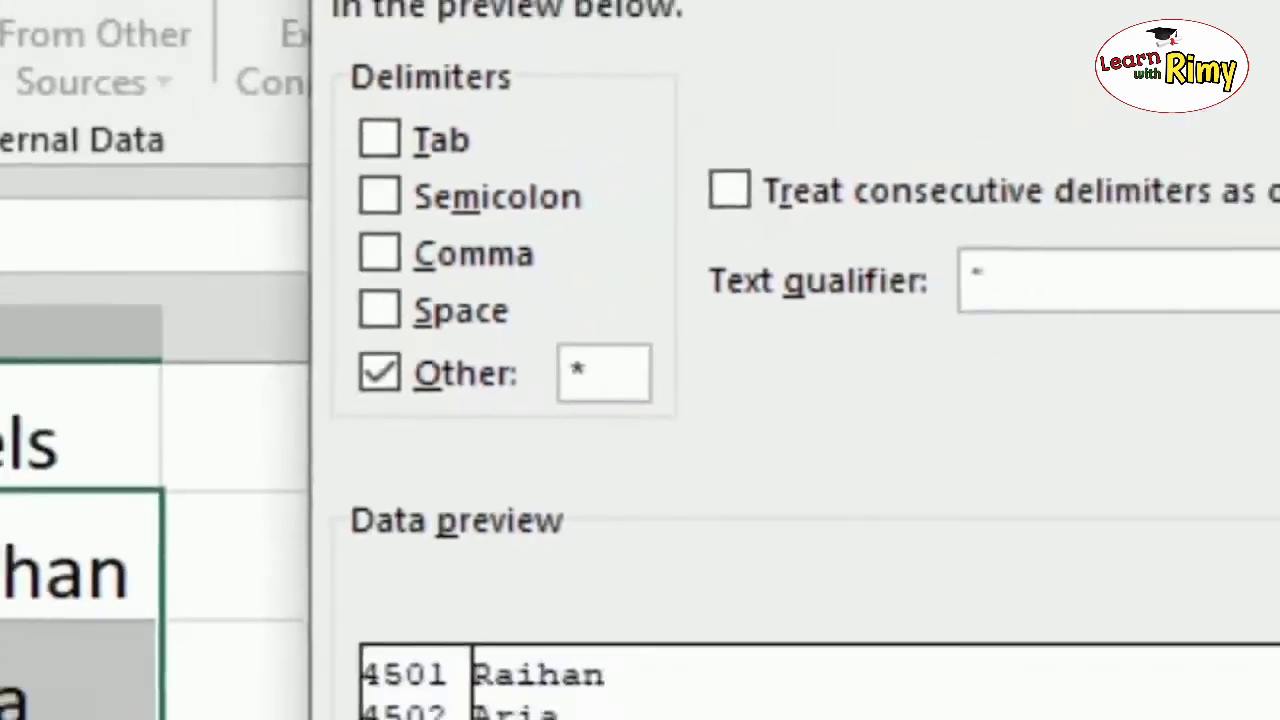
left_click(1163, 654)
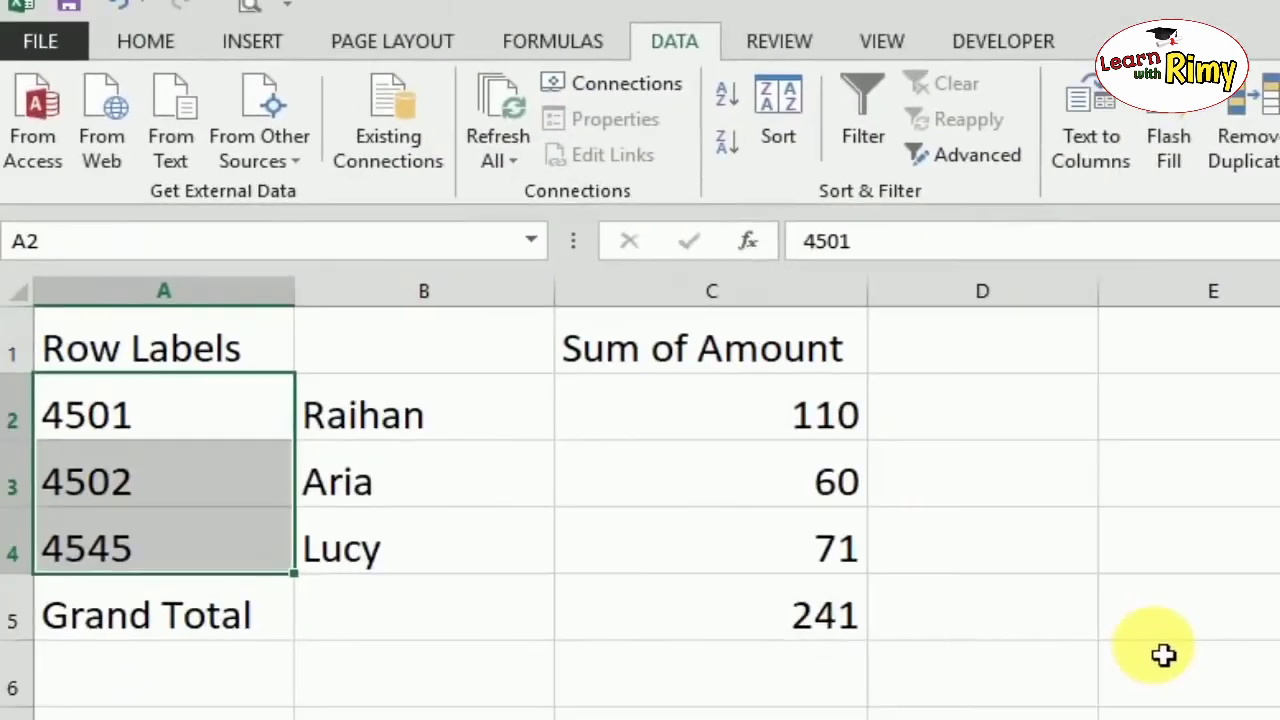
Rename the headings to ID/PIN, Name and Amount
left_click(238, 360)
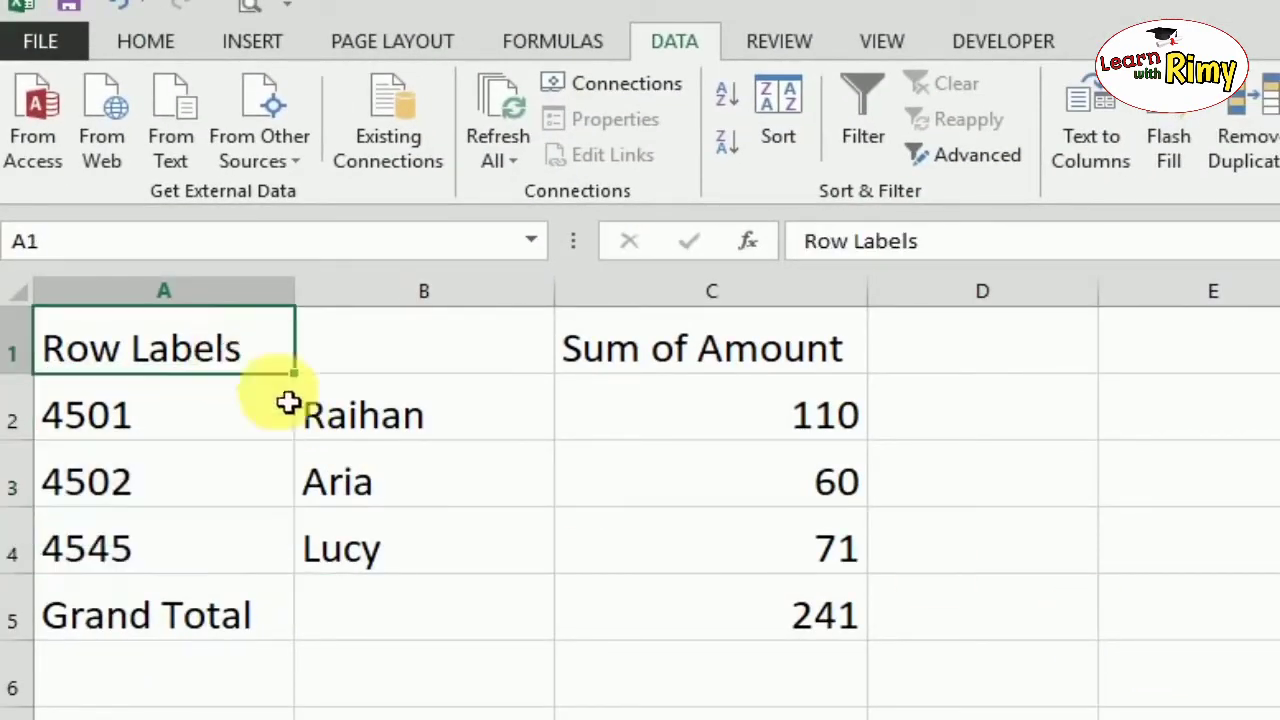
type("ID/")
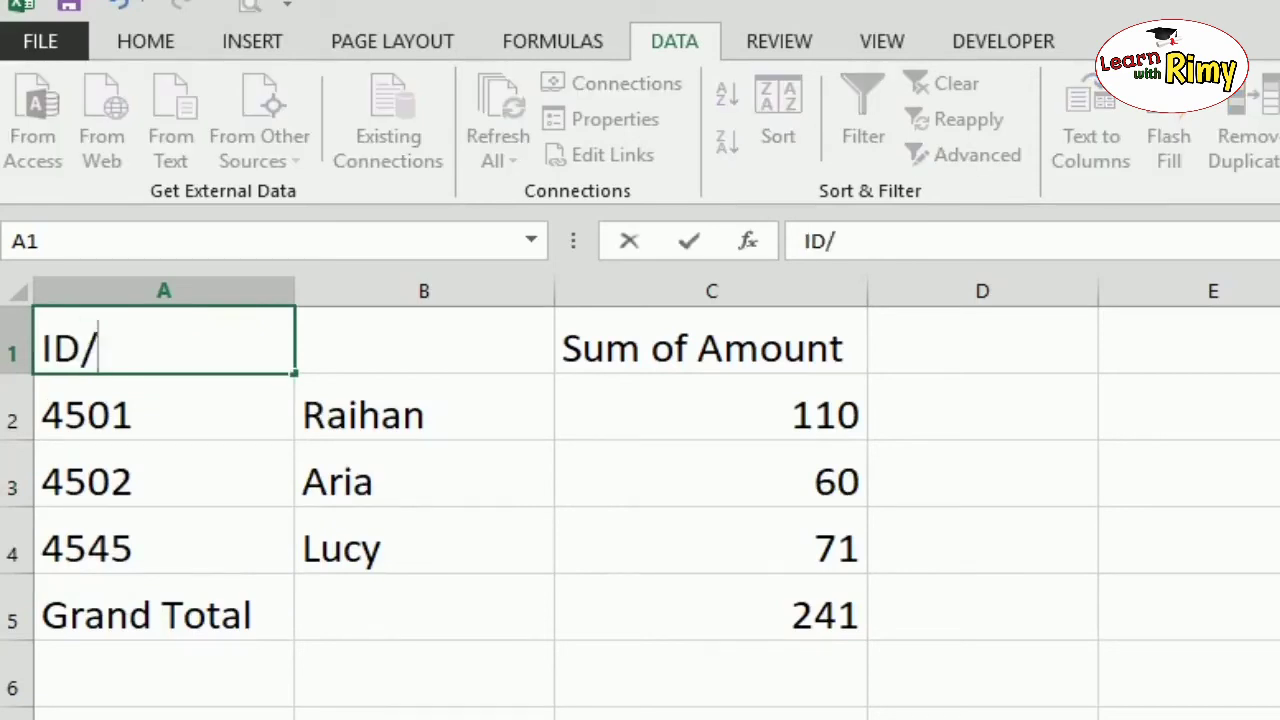
left_click(424, 340)
type("Na")
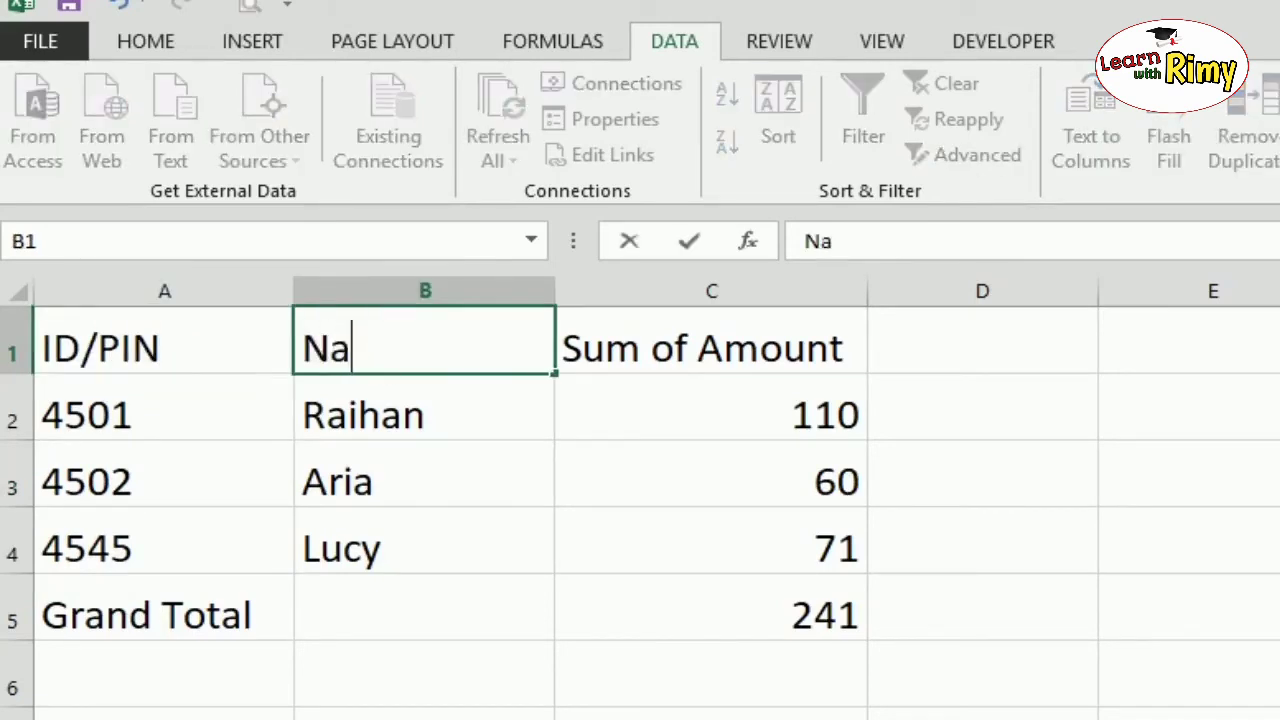
type("me")
key("Return")
double_click(706, 346)
key("BackSpace")
key("BackSpace")
key("BackSpace")
key("BackSpace")
key("Return")
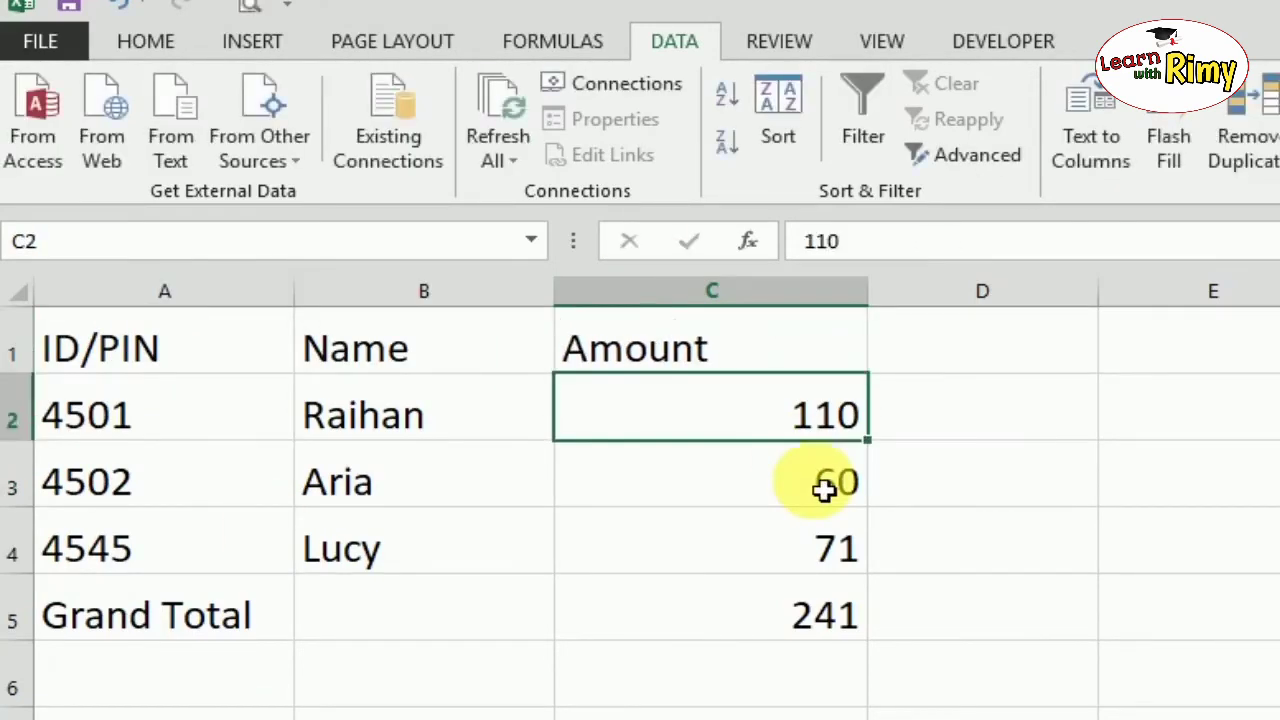
Merge and centre Grand Total across A5:B5 and centre the Amount heading
left_click_drag(217, 609, 432, 610)
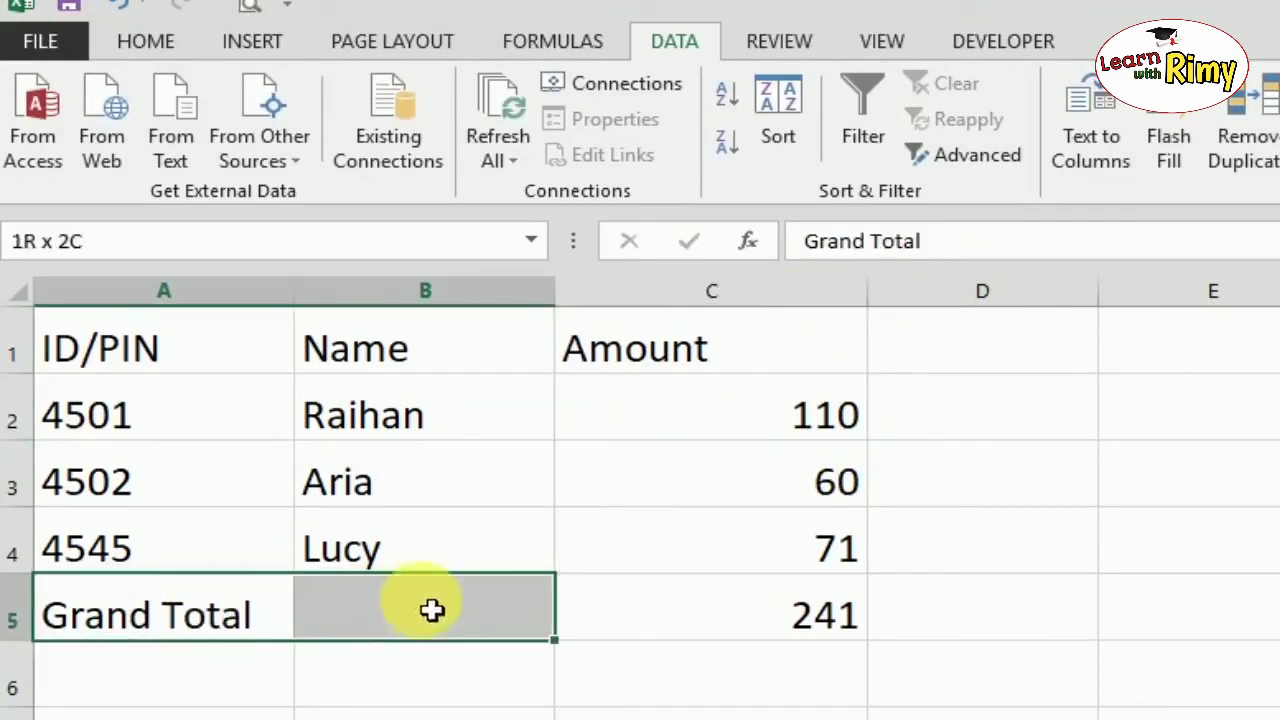
left_click(152, 44)
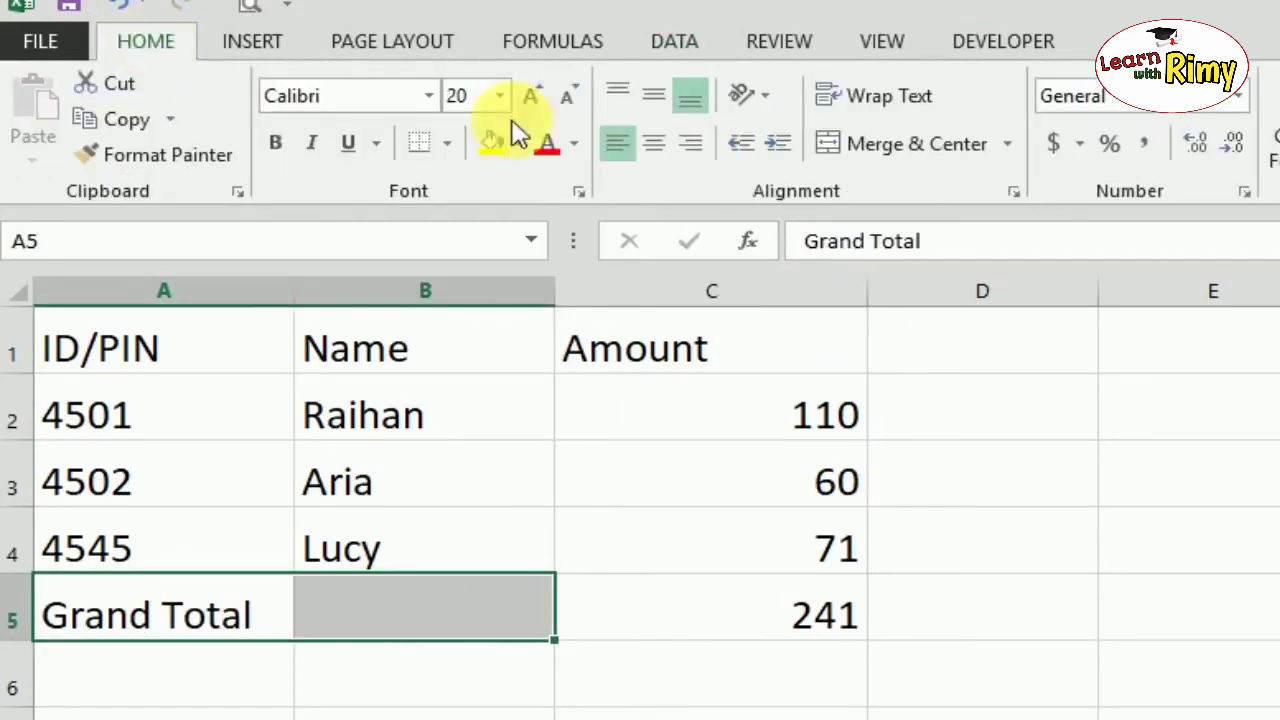
left_click(890, 148)
left_click(695, 347)
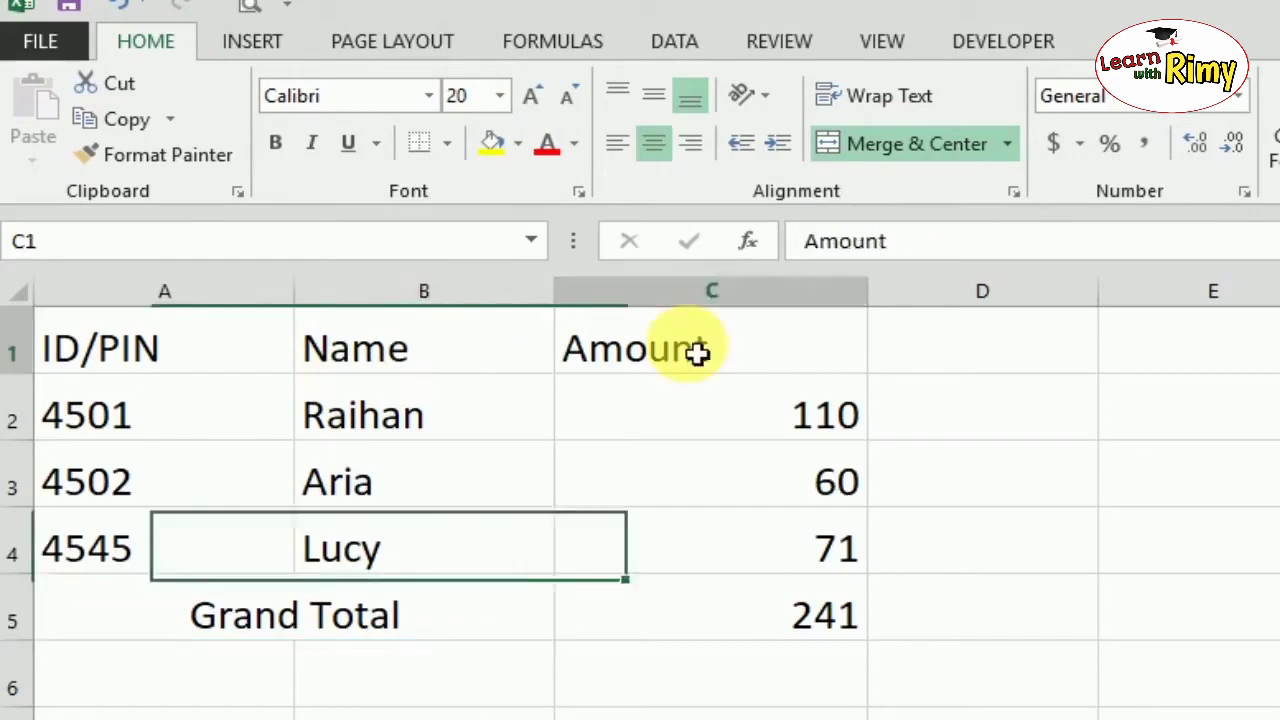
left_click(663, 147)
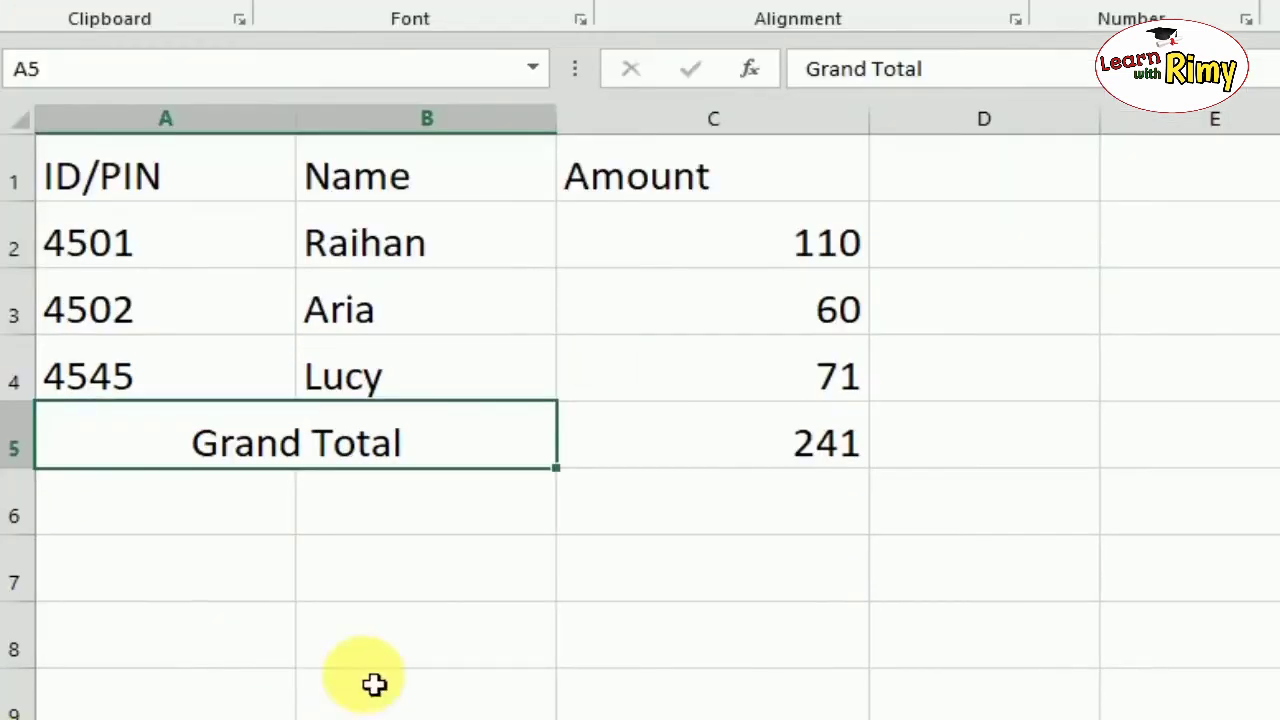
left_click(365, 690)
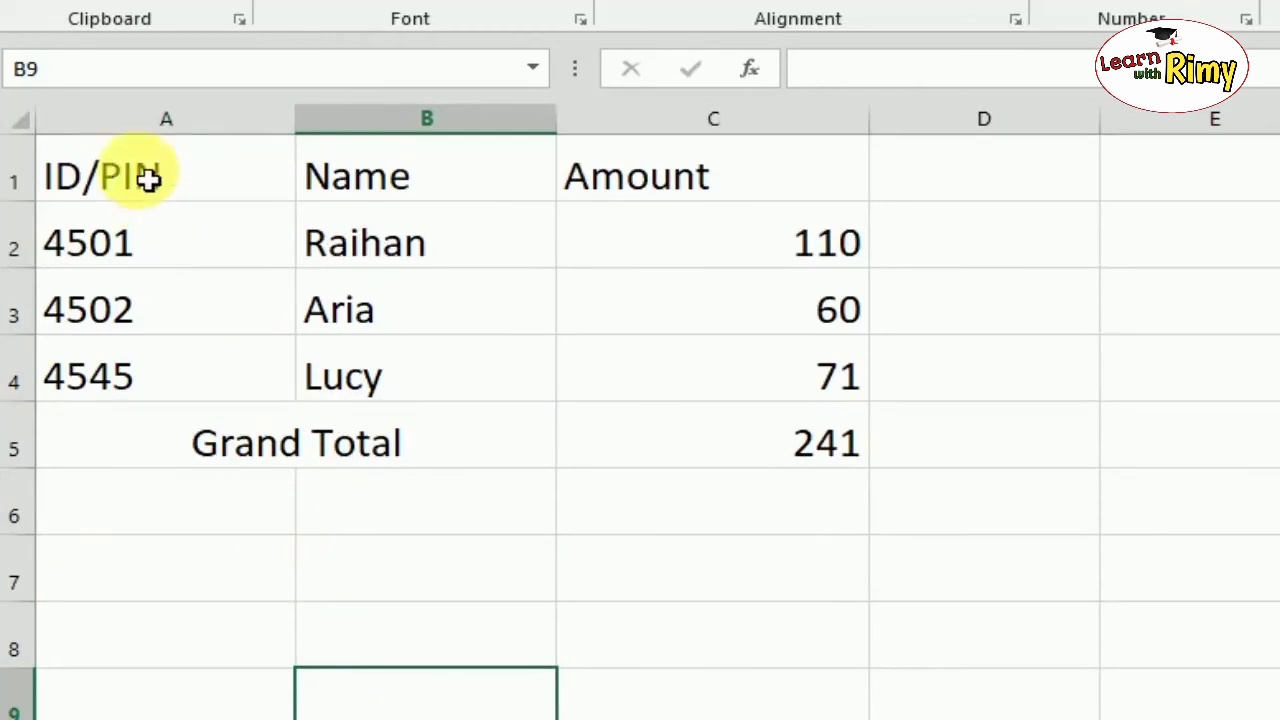
Give the A1:C5 table green outline and inside borders via Format Cells
left_click_drag(148, 178, 866, 445)
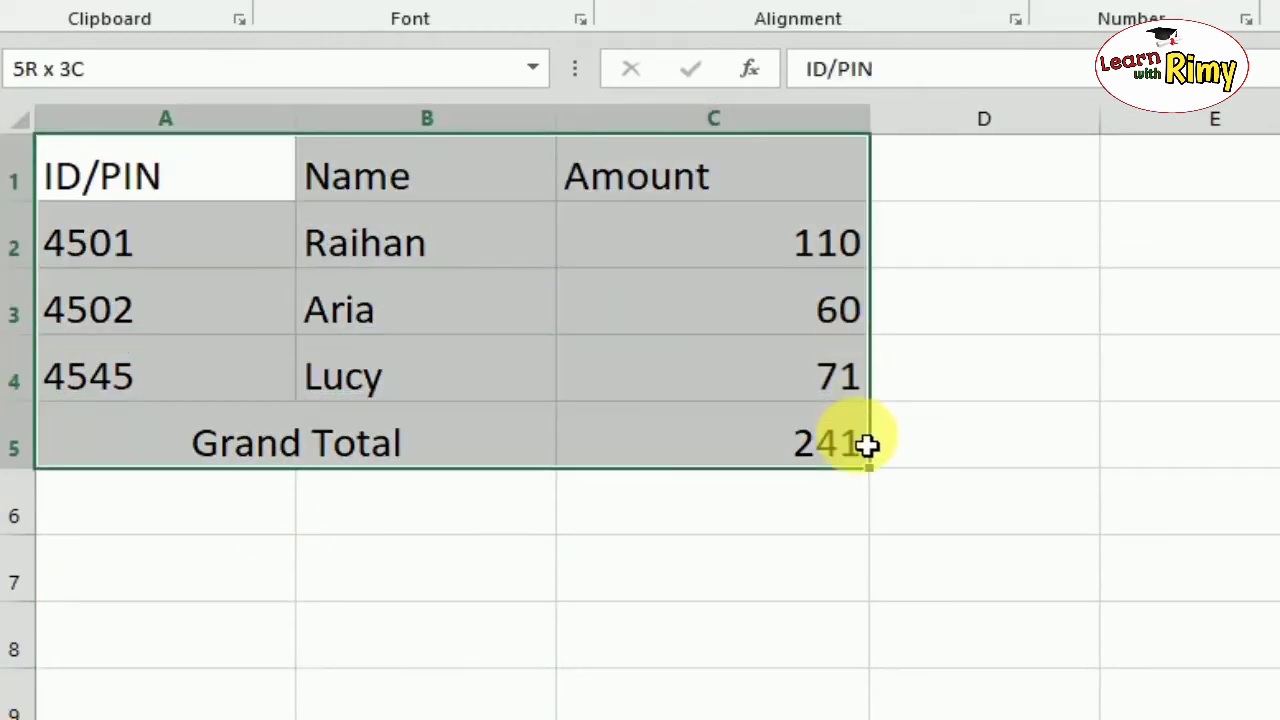
right_click(414, 177)
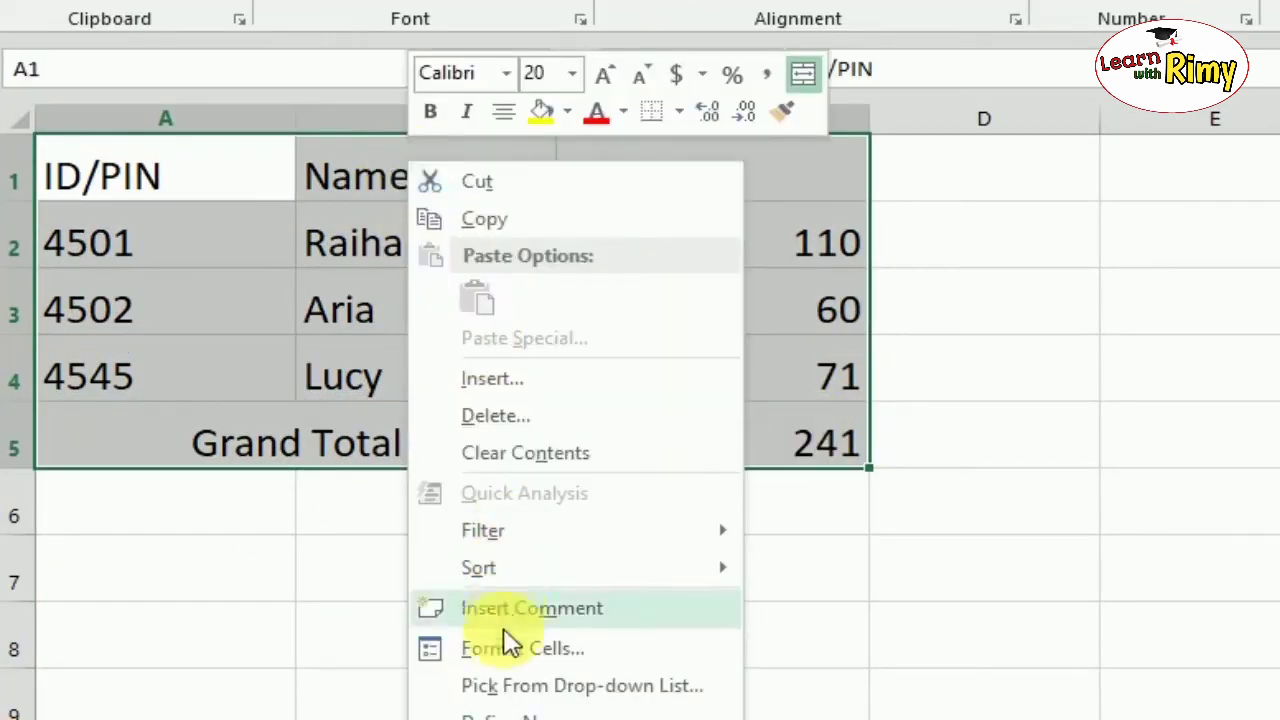
left_click(515, 648)
mouse_move(395, 290)
left_mouse_down()
mouse_move(700, 92)
mouse_move(700, 70)
left_mouse_up()
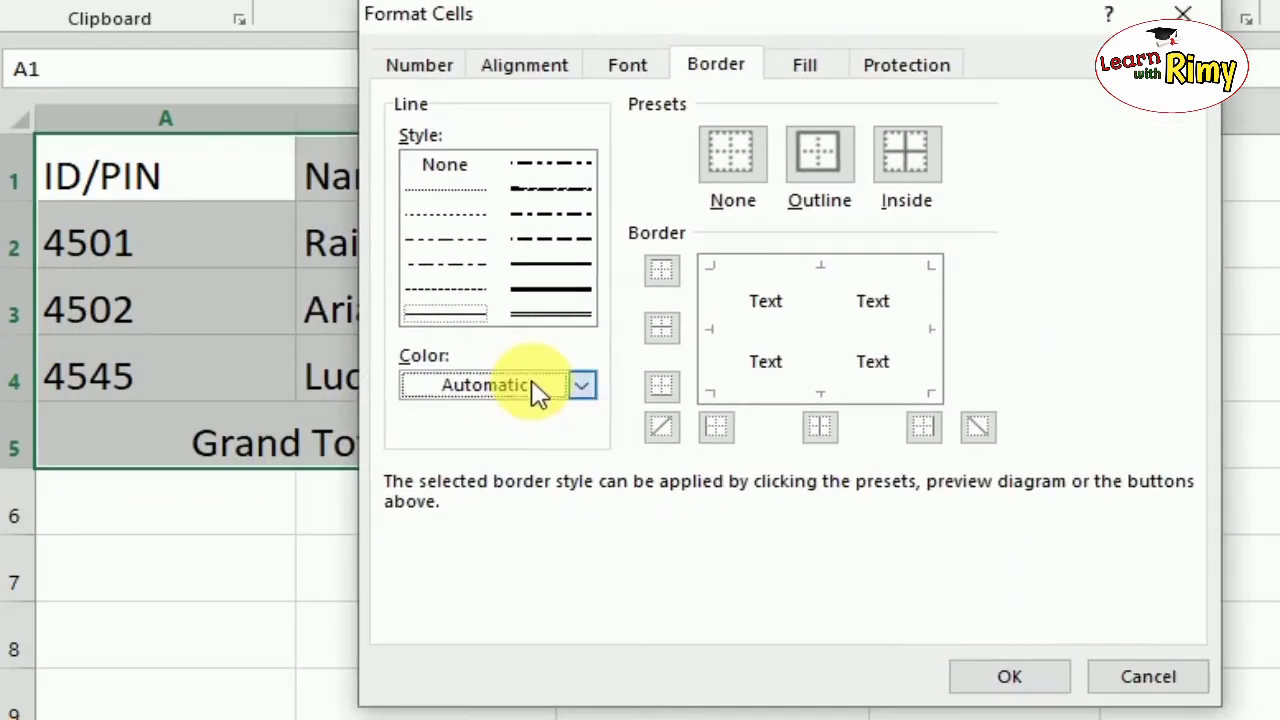
left_click(538, 390)
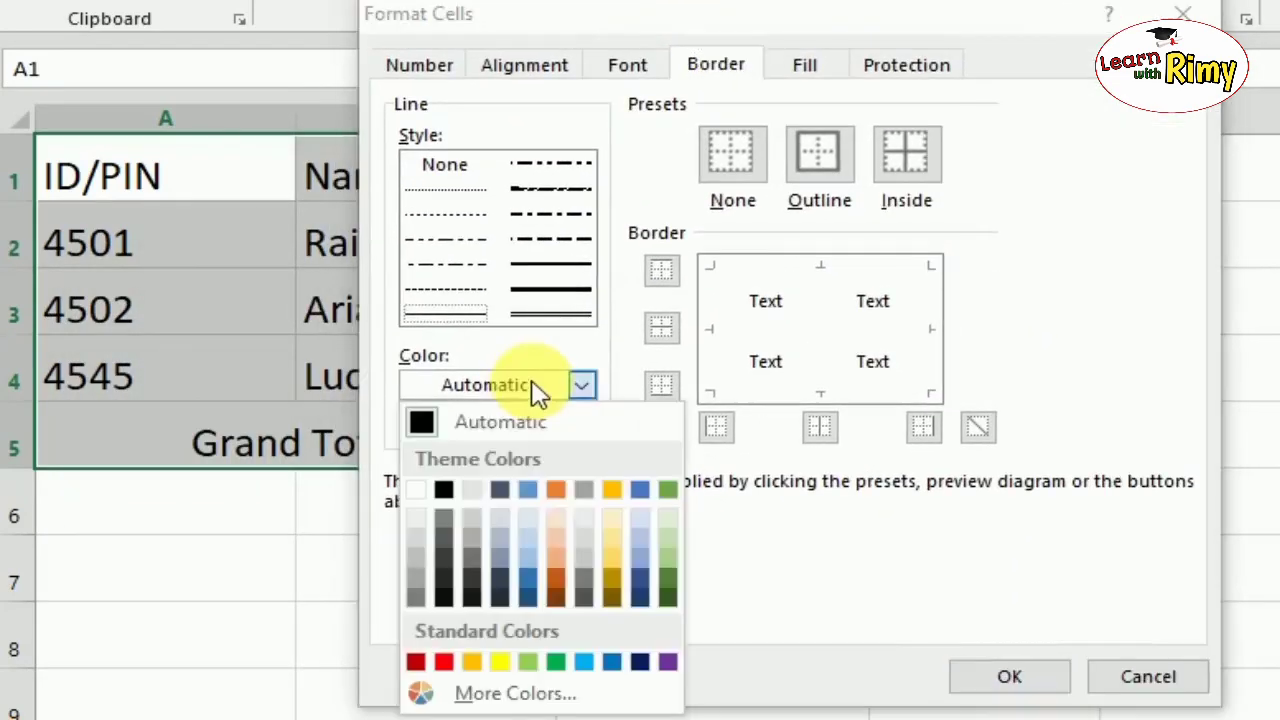
left_click(665, 590)
left_click(900, 155)
left_click(857, 150)
left_click(1049, 677)
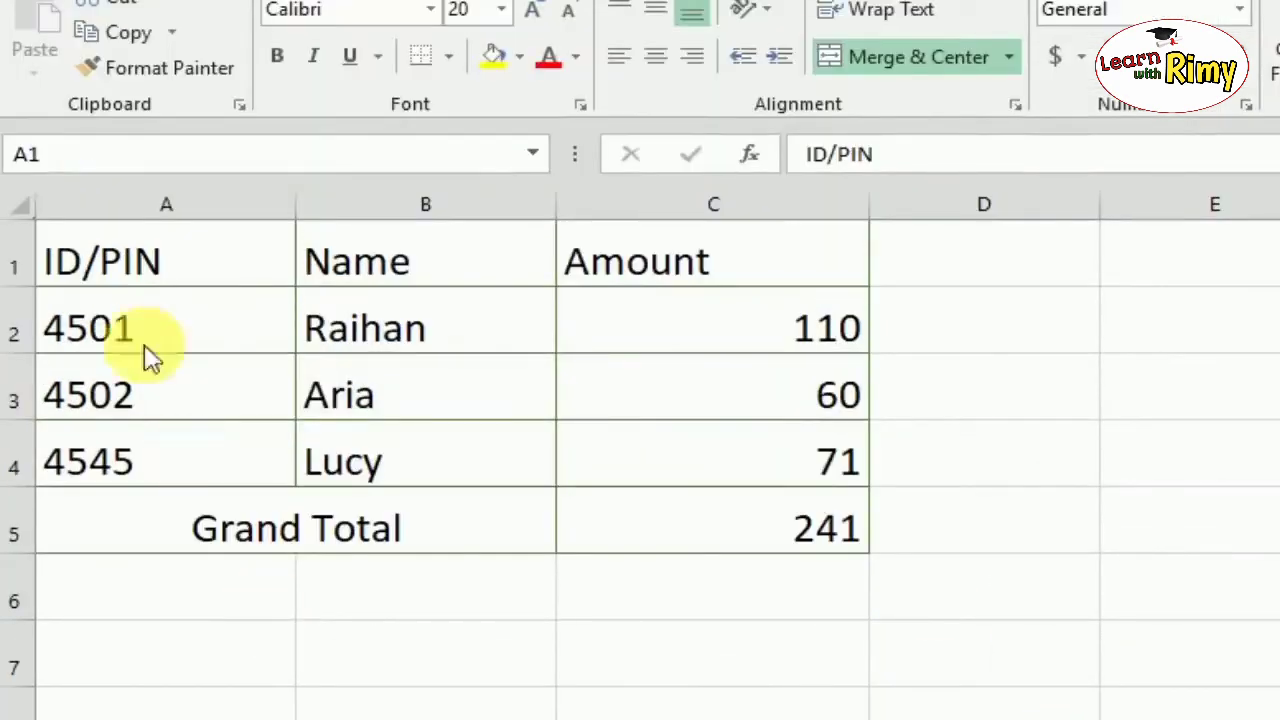
Fill the whole sheet white to hide the gridlines
key("ctrl+a")
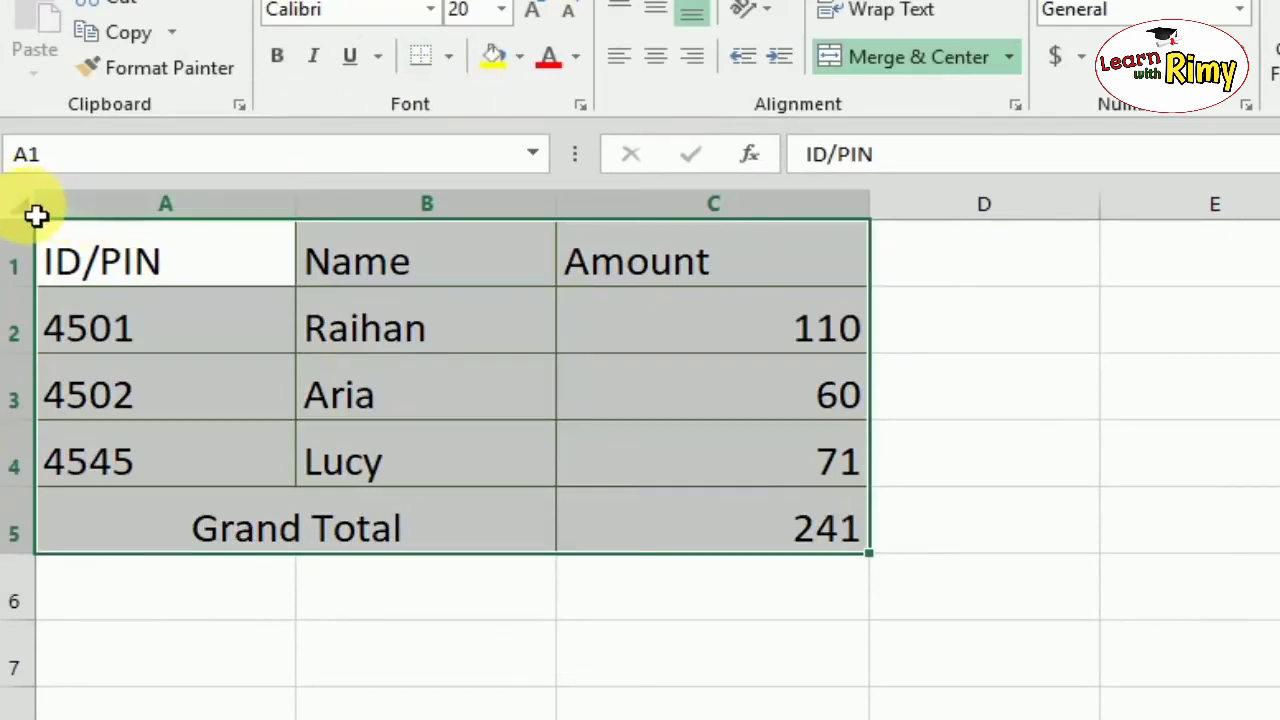
left_click(36, 214)
left_click(521, 57)
left_click(491, 127)
left_click(897, 603)
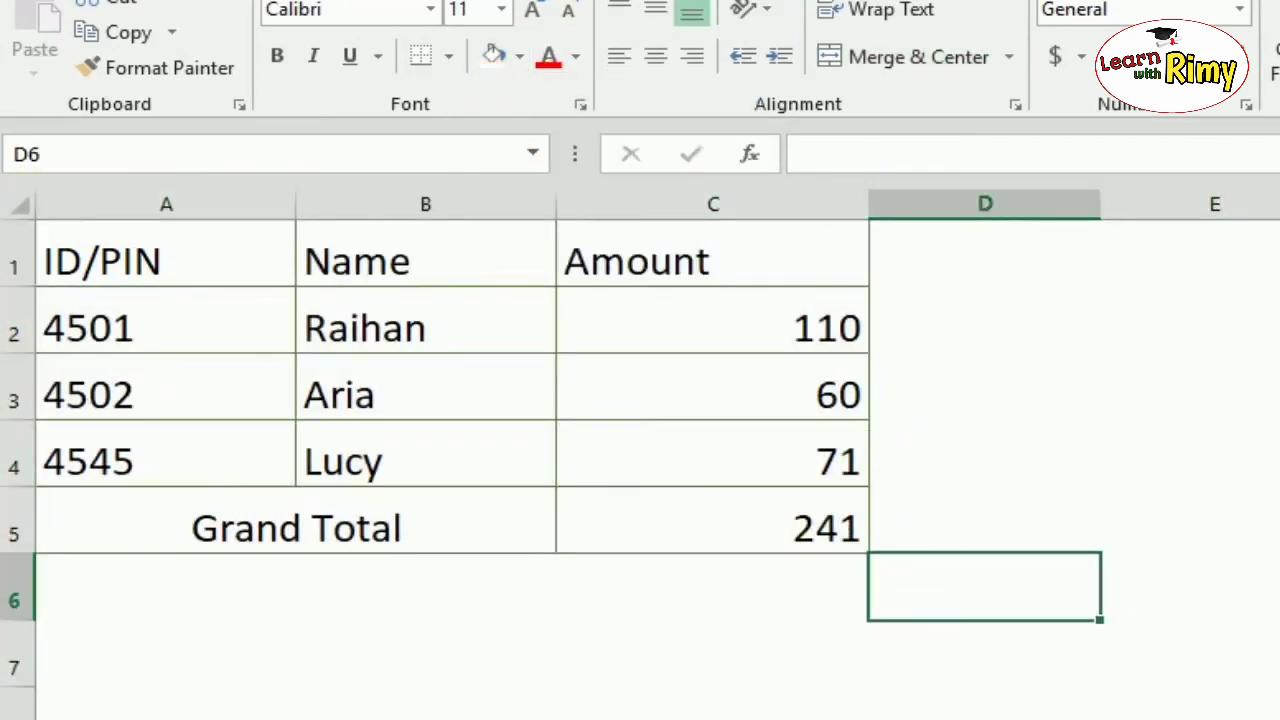